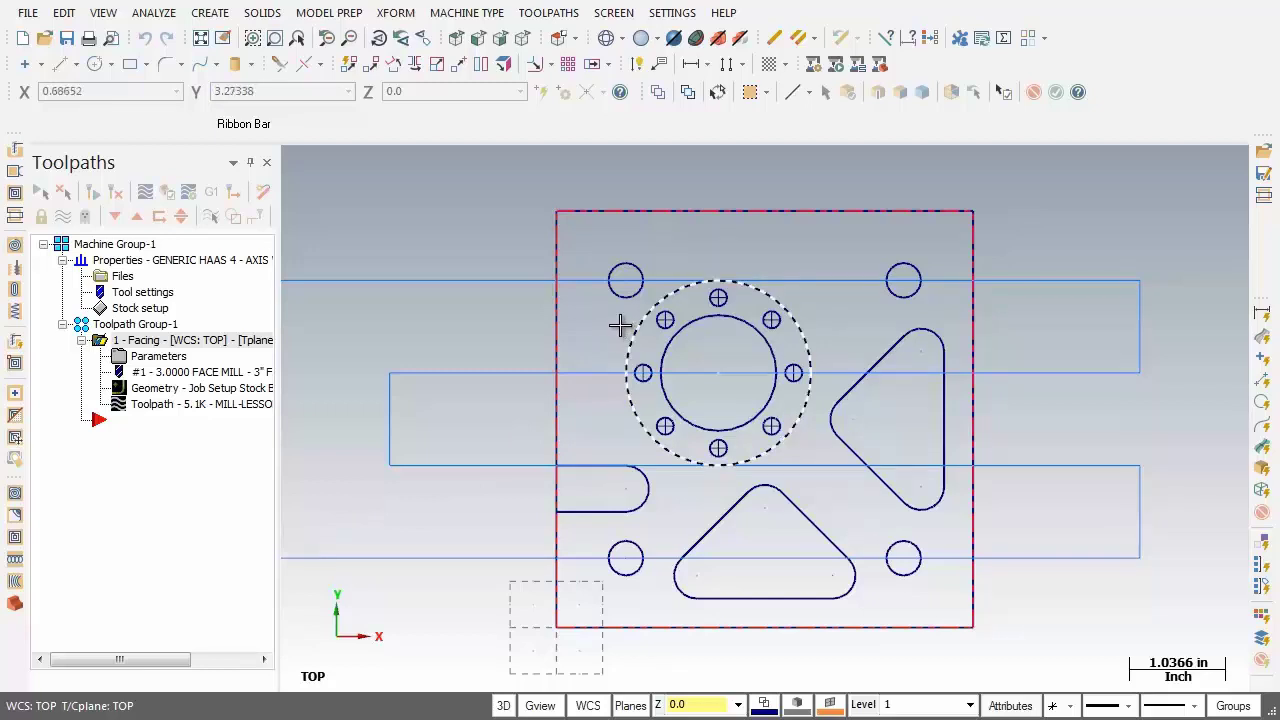
- Start a new Pocket toolpath from the Toolpaths menu
{"action": "left_click", "coordinate": [540, 14]}
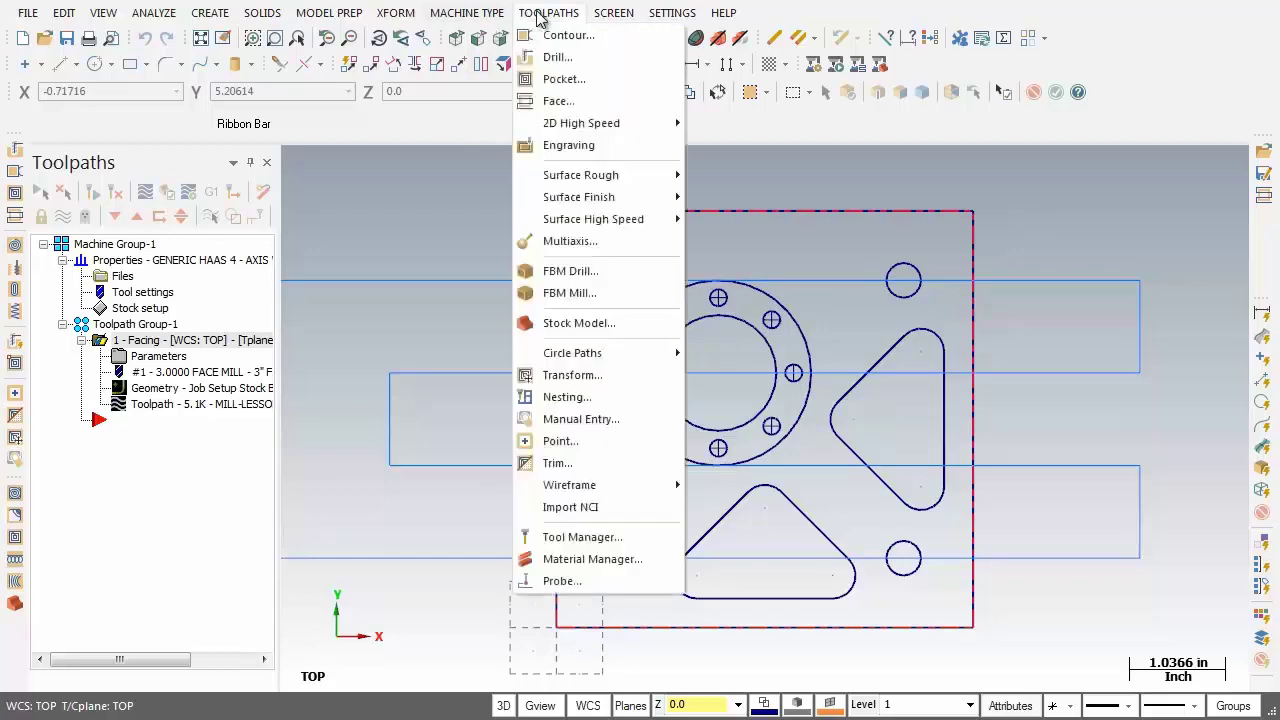
{"action": "left_click", "coordinate": [563, 79]}
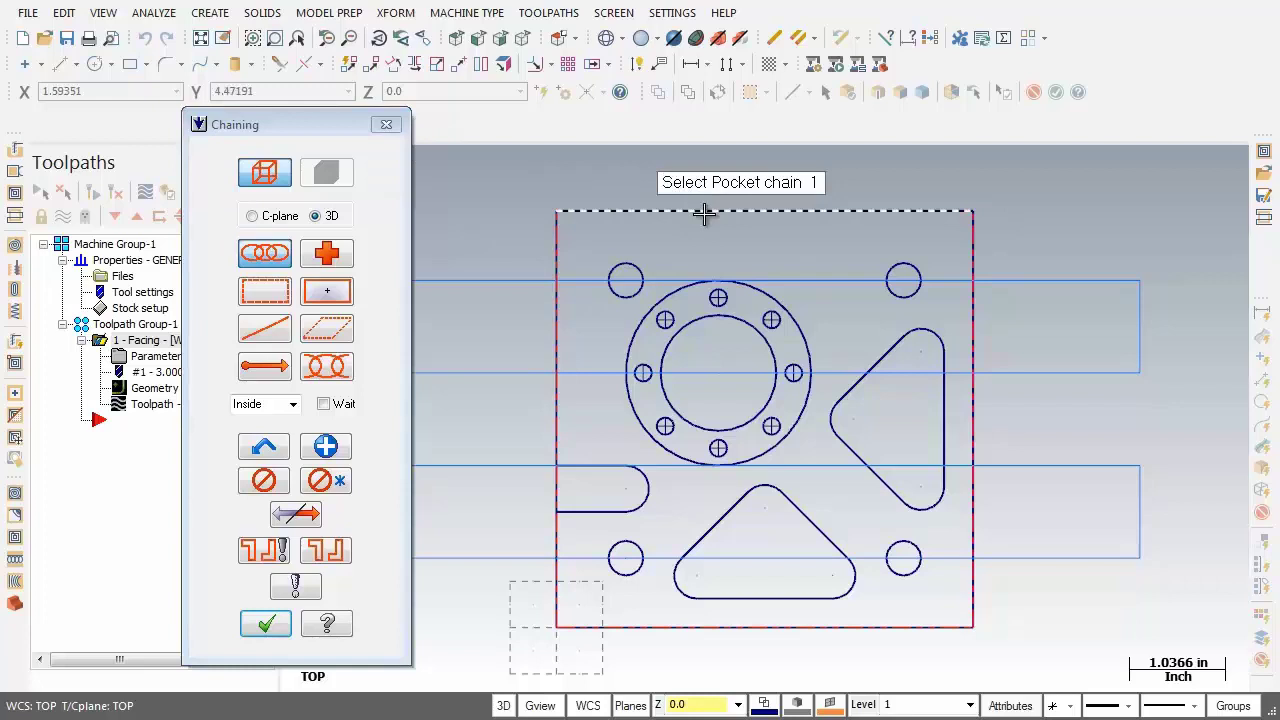
- Chain the outer stock rectangle and the reversed bolt-circle outline, then confirm the chaining
{"action": "left_click", "coordinate": [704, 213]}
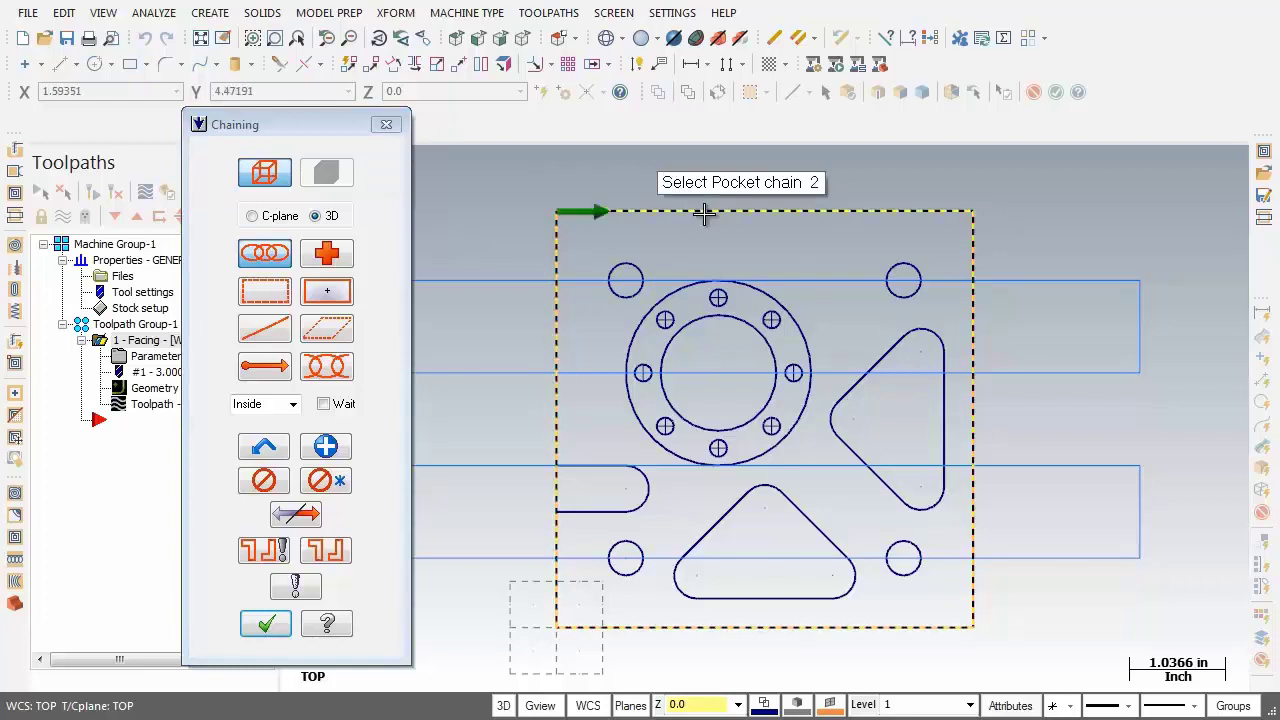
{"action": "left_click", "coordinate": [789, 314]}
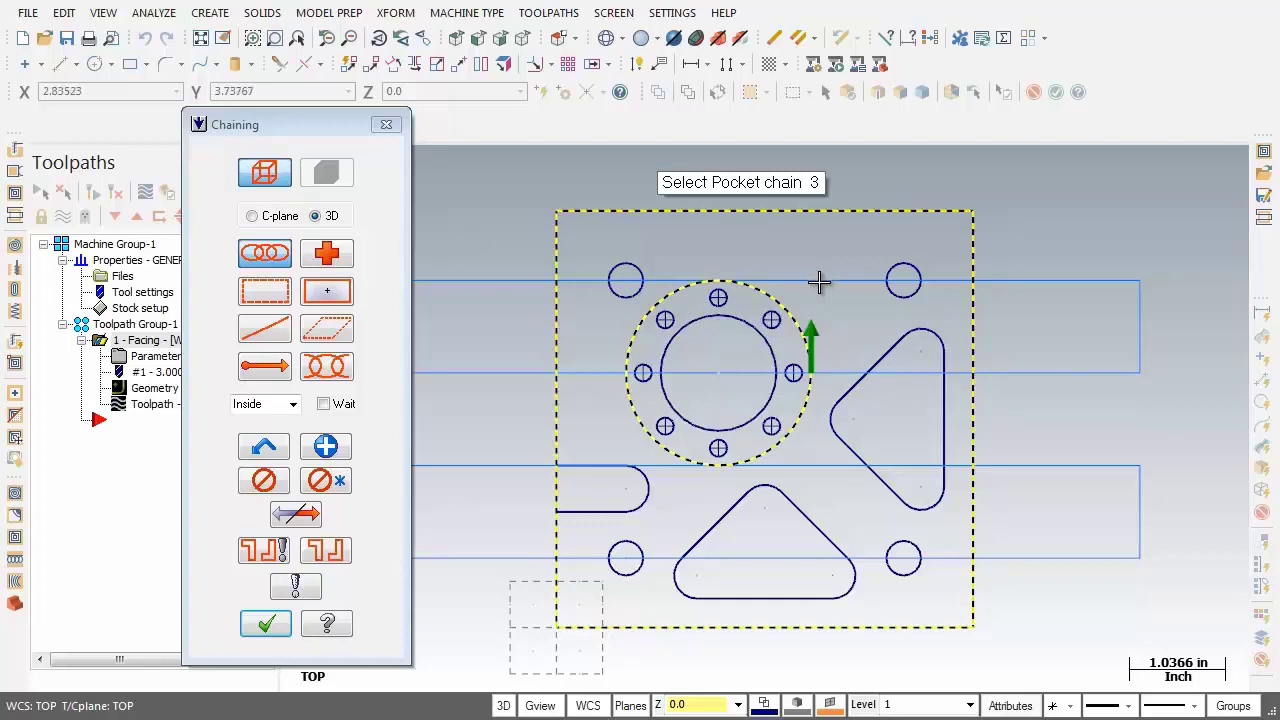
{"action": "left_click", "coordinate": [309, 524]}
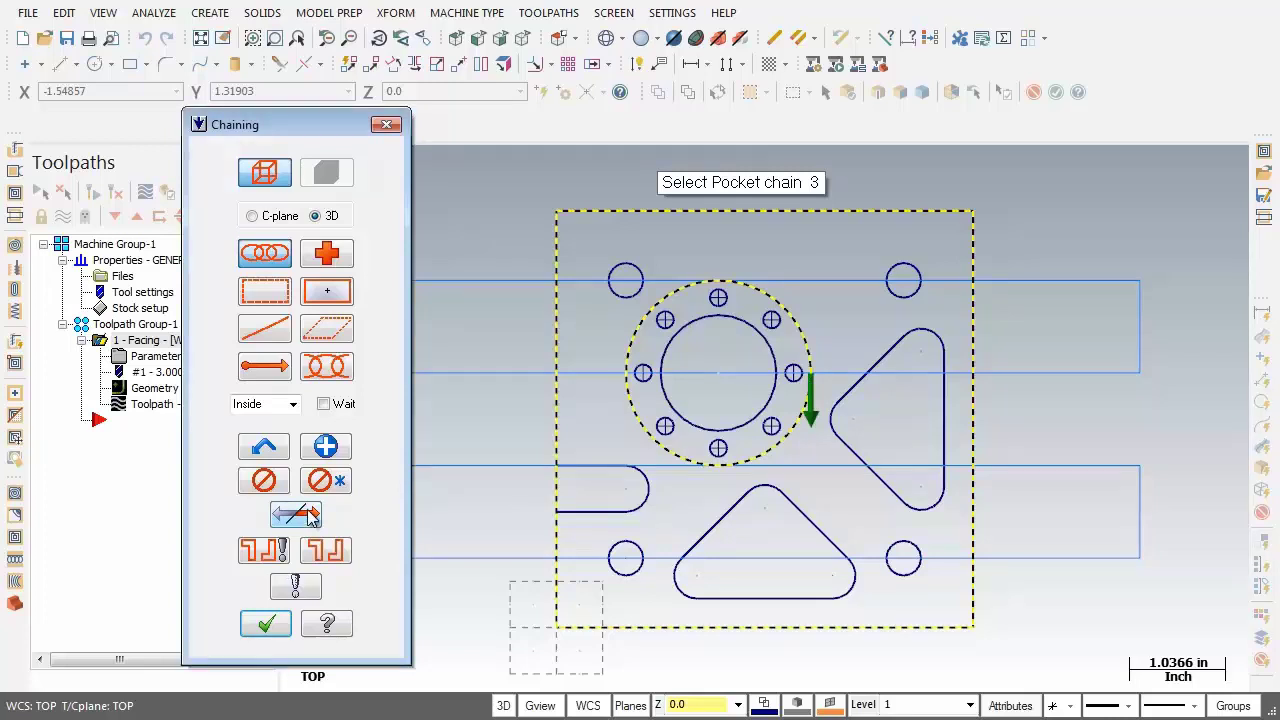
{"action": "left_click", "coordinate": [266, 624]}
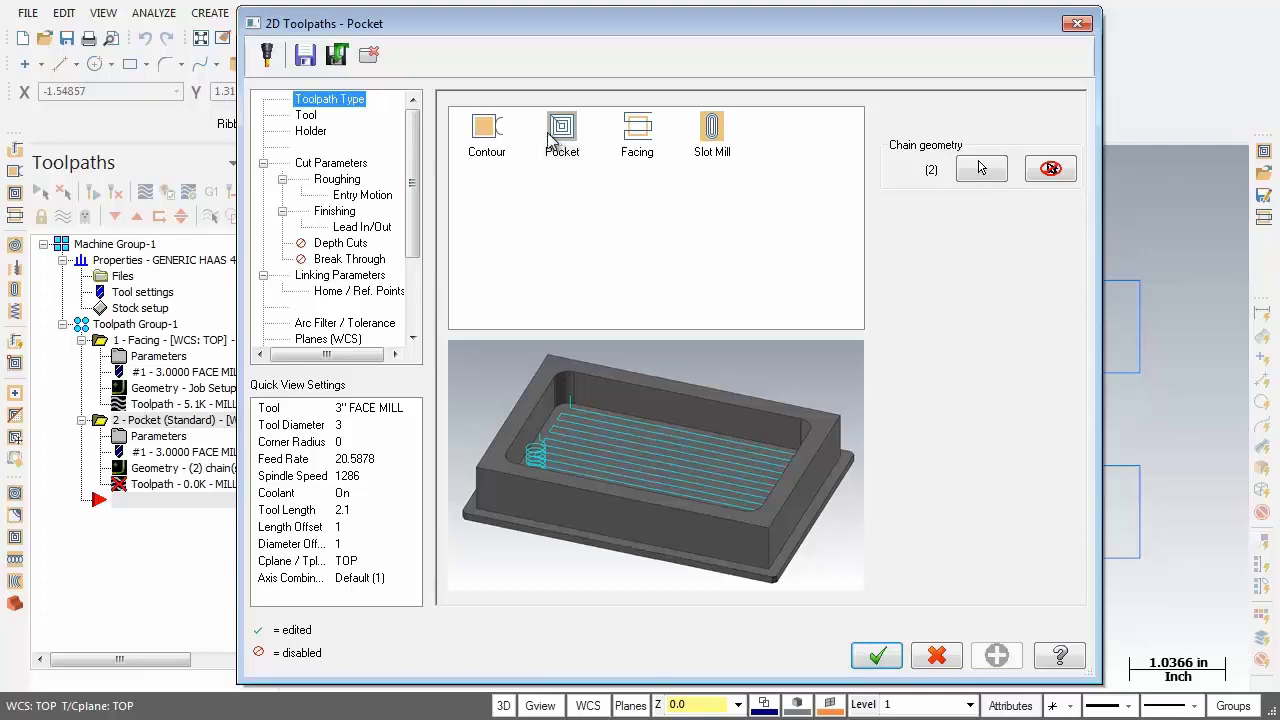
- Pick the 1 INCH FLAT ENDMILL from the tool library as tool 2
{"action": "left_click", "coordinate": [305, 115]}
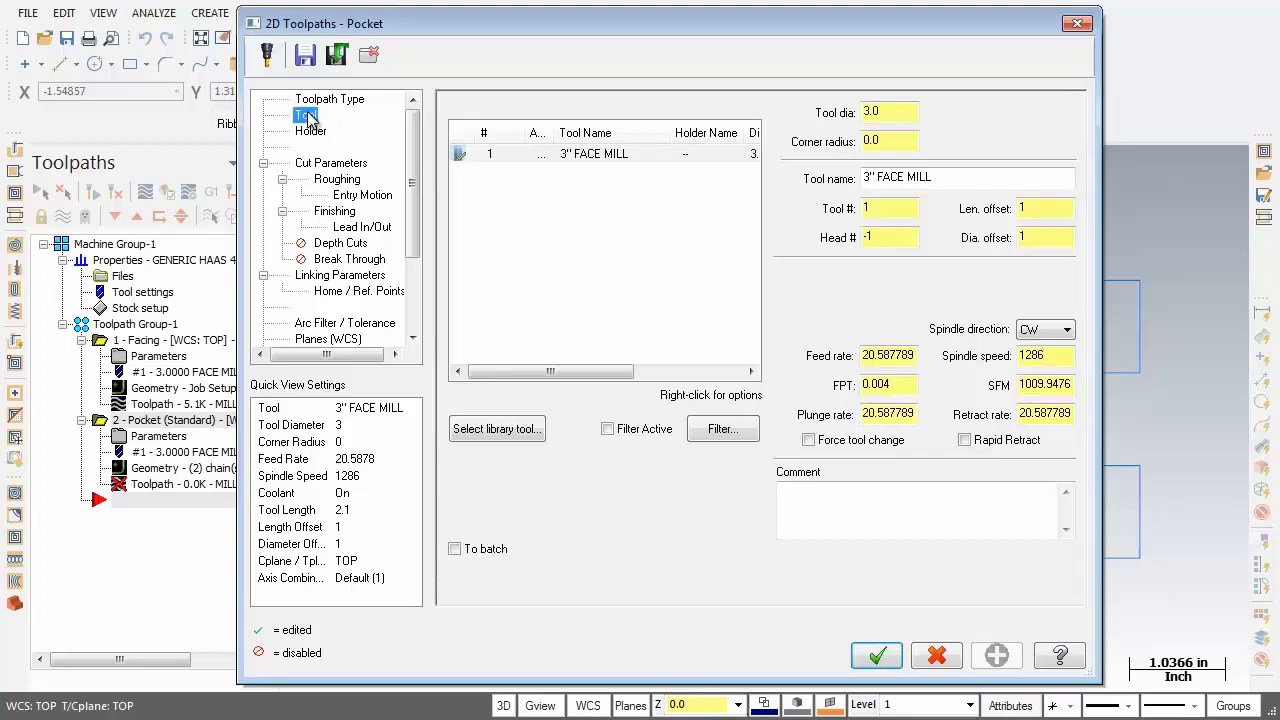
{"action": "left_click", "coordinate": [520, 436]}
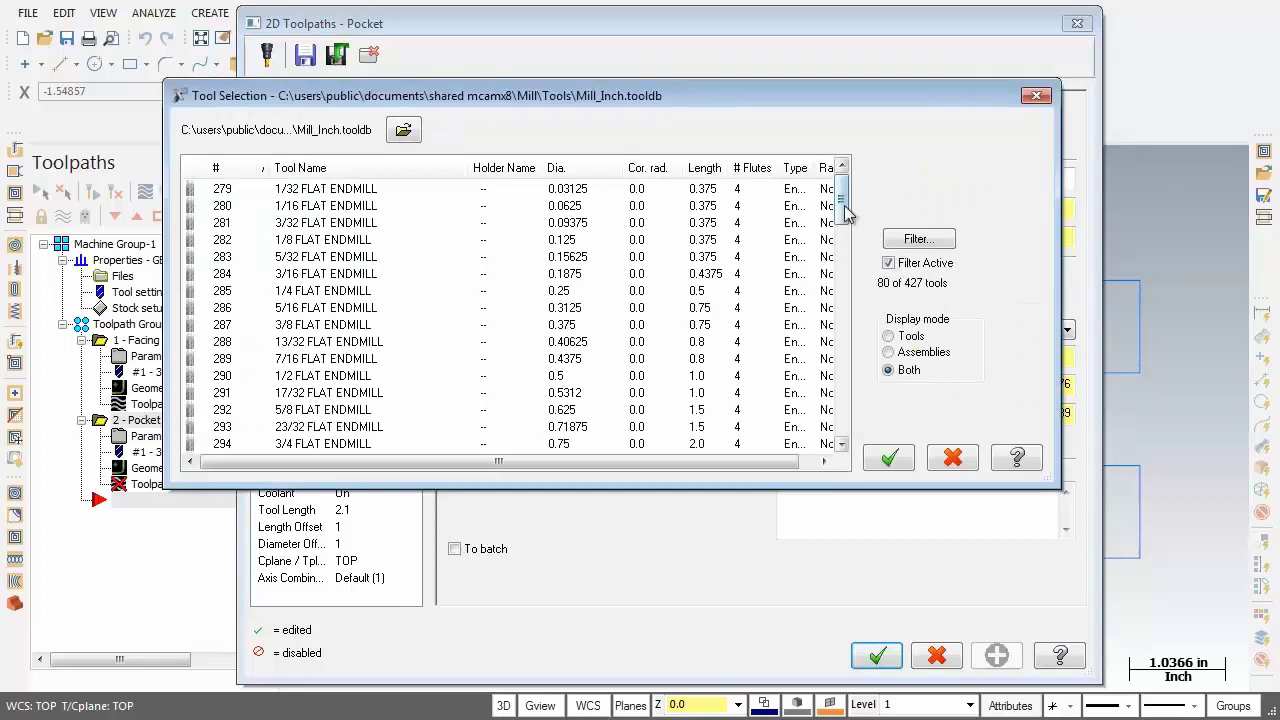
{"action": "left_click_drag", "start_coordinate": [843, 207], "coordinate": [845, 229]}
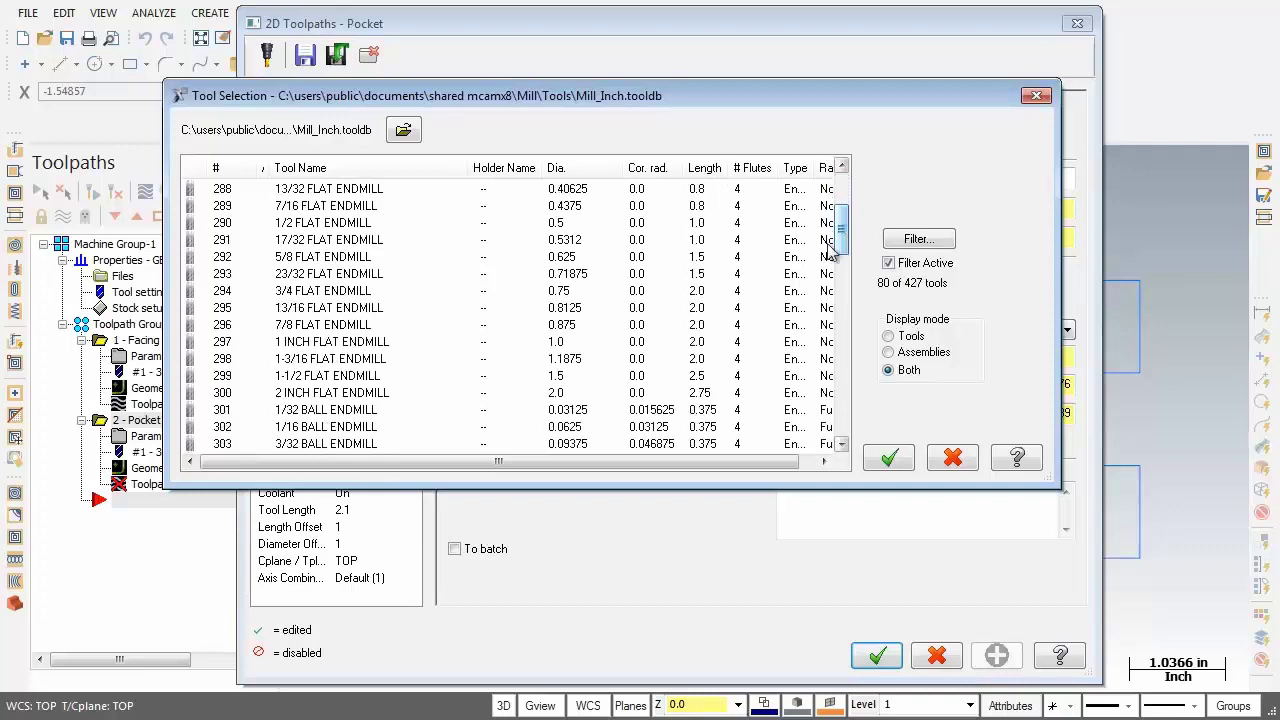
{"action": "left_click", "coordinate": [354, 343]}
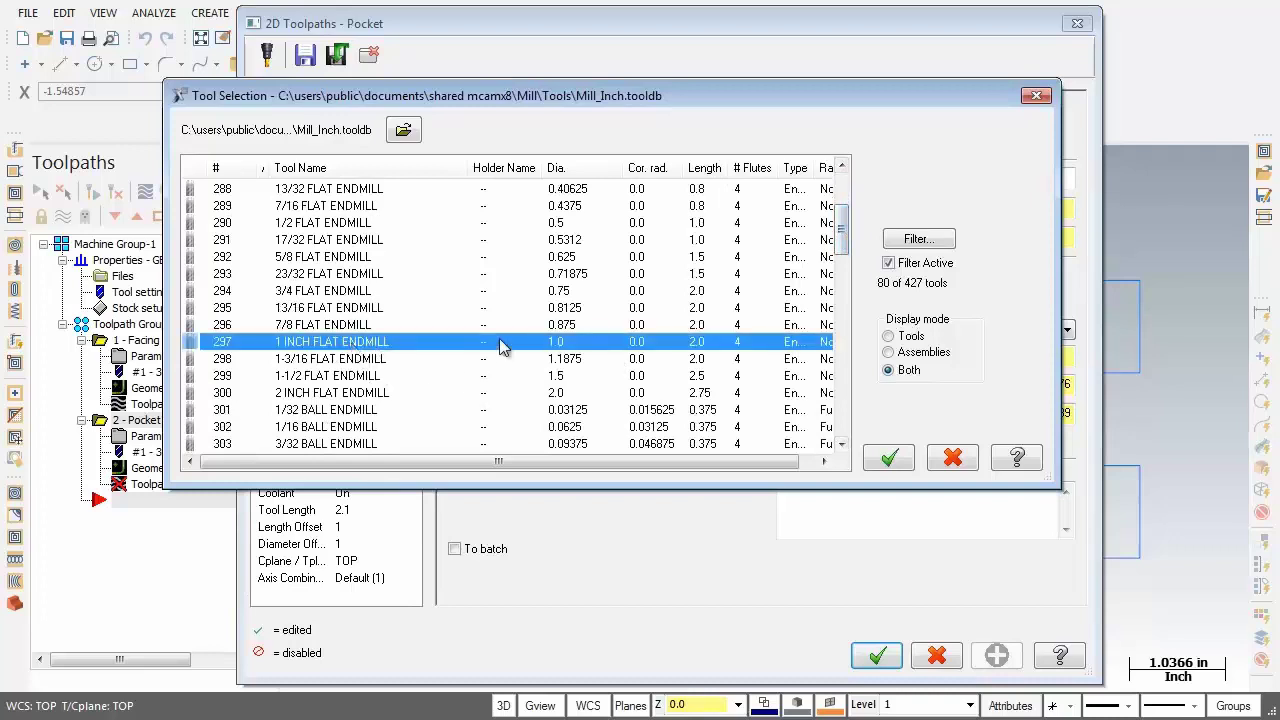
{"action": "left_click", "coordinate": [890, 460]}
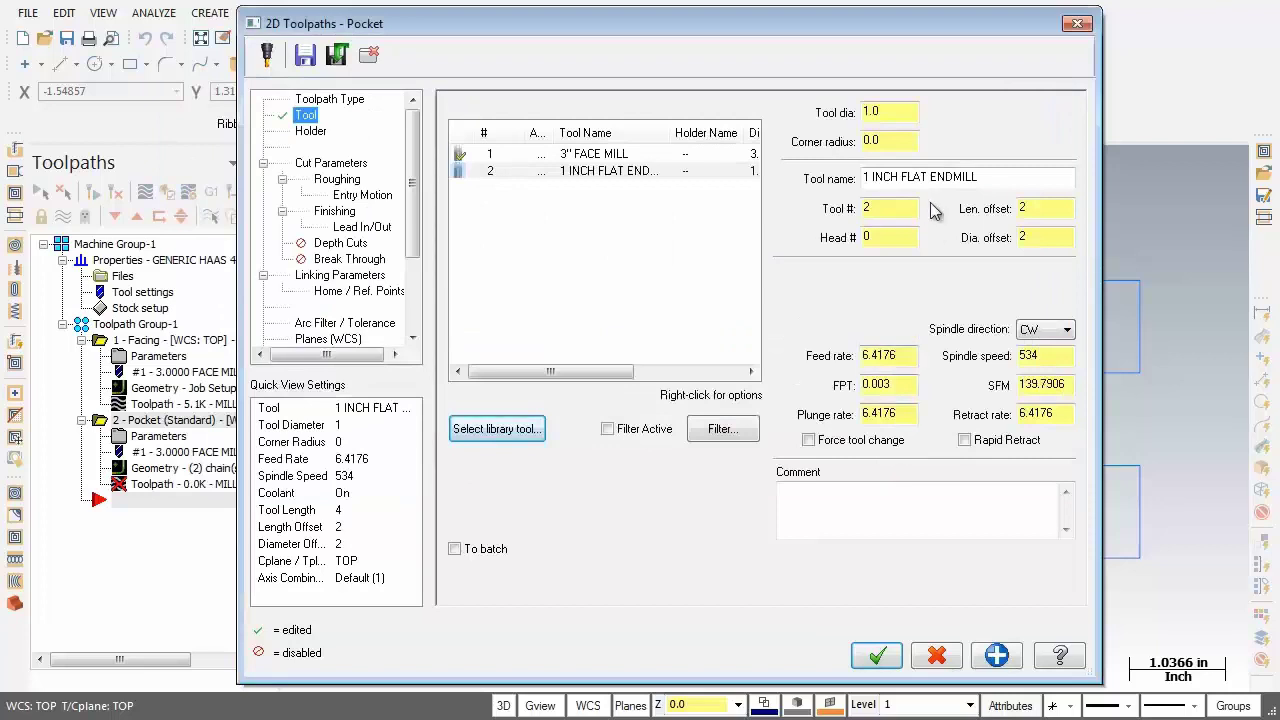
- Set the feed rate and plunge rate to 10
{"action": "left_click_drag", "start_coordinate": [984, 177], "coordinate": [862, 177]}
{"action": "left_click", "coordinate": [866, 210]}
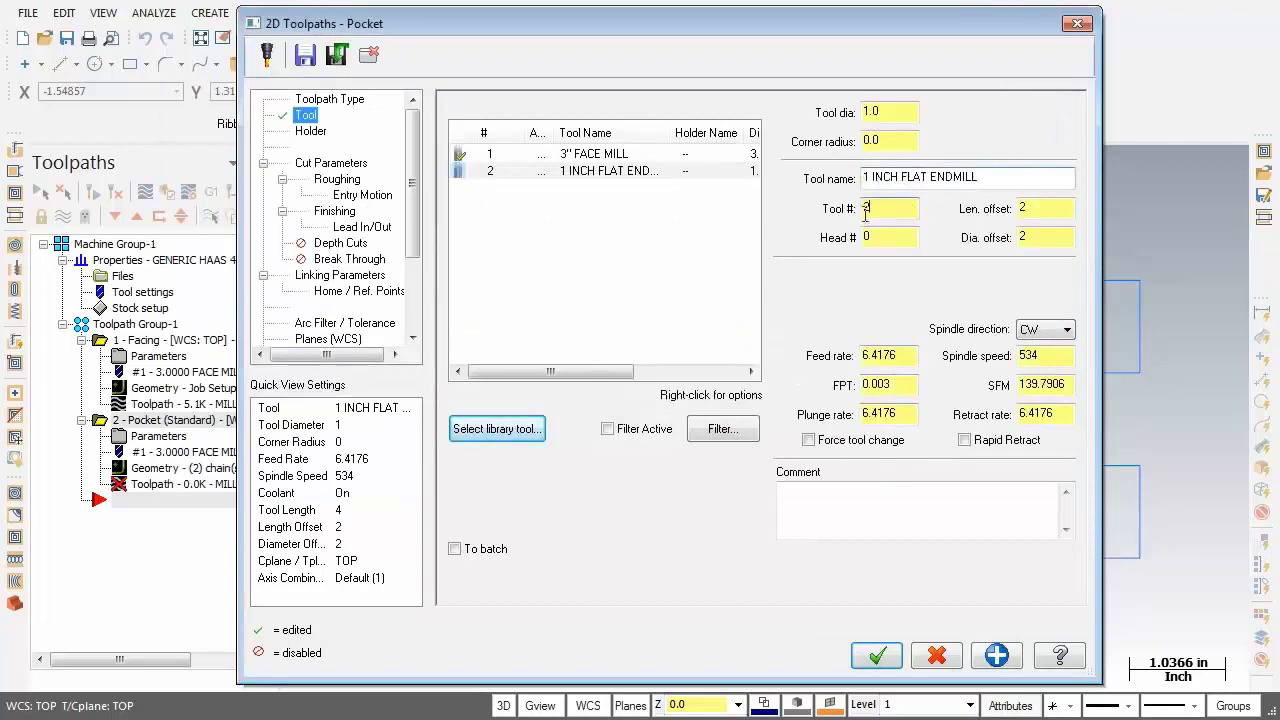
{"action": "key", "text": "Tab"}
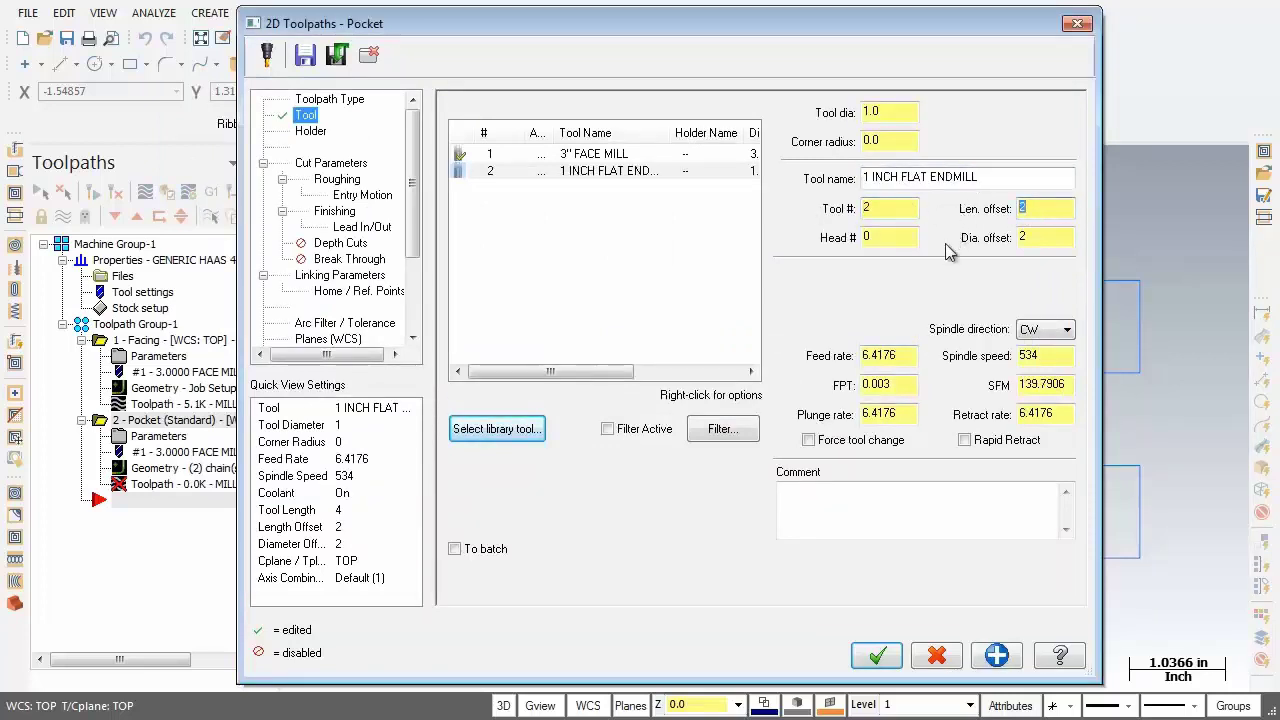
{"action": "left_click", "coordinate": [910, 356]}
{"action": "type", "text": "10"}
{"action": "key", "text": "Return"}
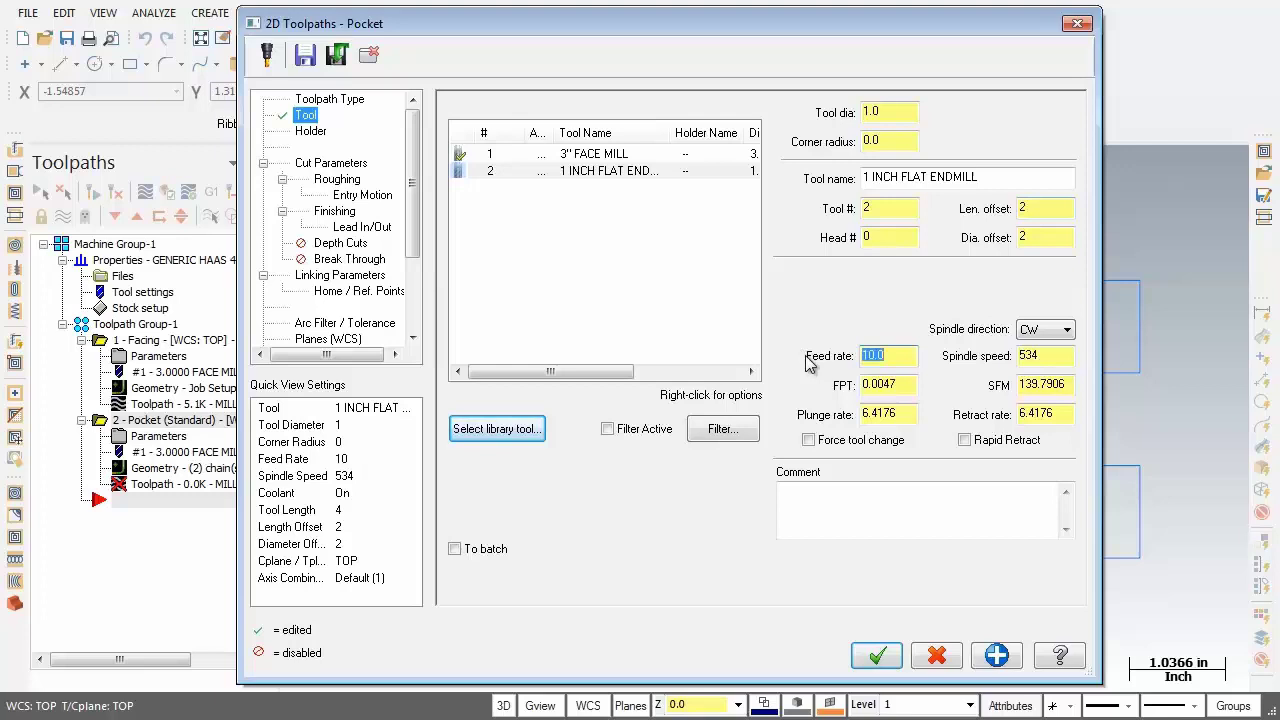
{"action": "left_click_drag", "start_coordinate": [905, 414], "coordinate": [852, 412]}
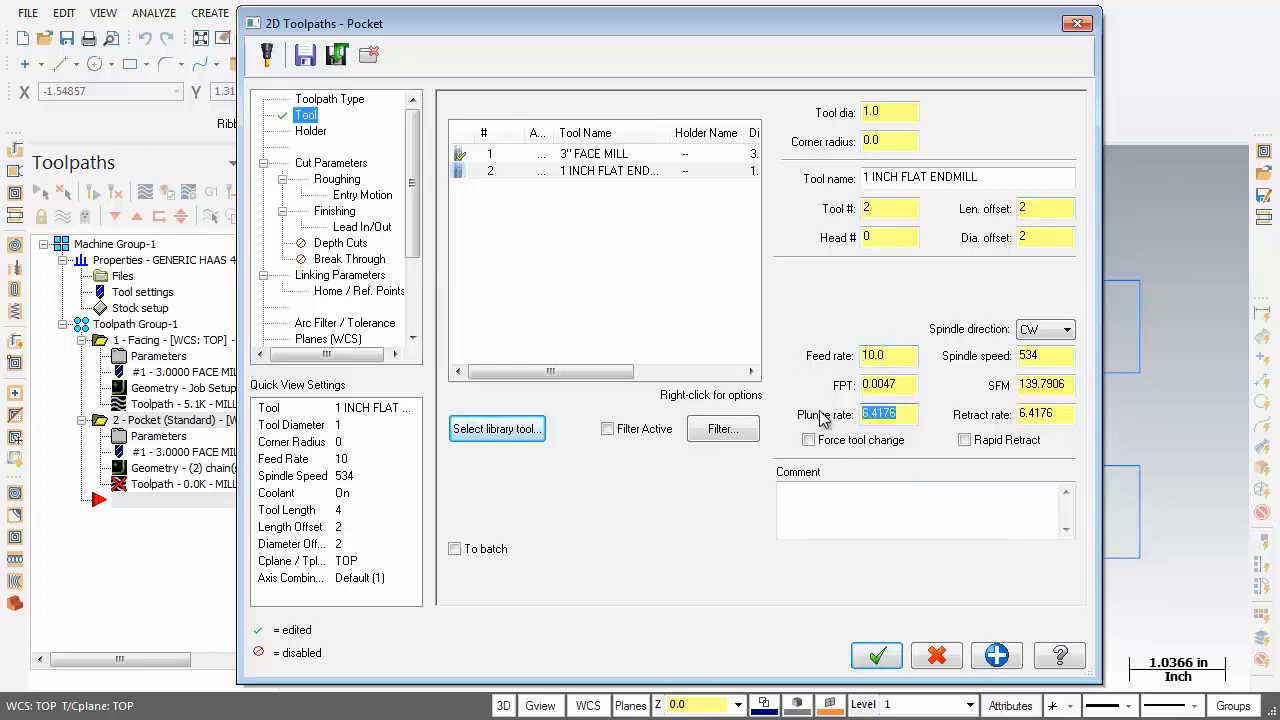
{"action": "type", "text": "10"}
{"action": "key", "text": "Return"}
- Turn on Rapid Retract and set the spindle speed to 1300
{"action": "left_click", "coordinate": [965, 441]}
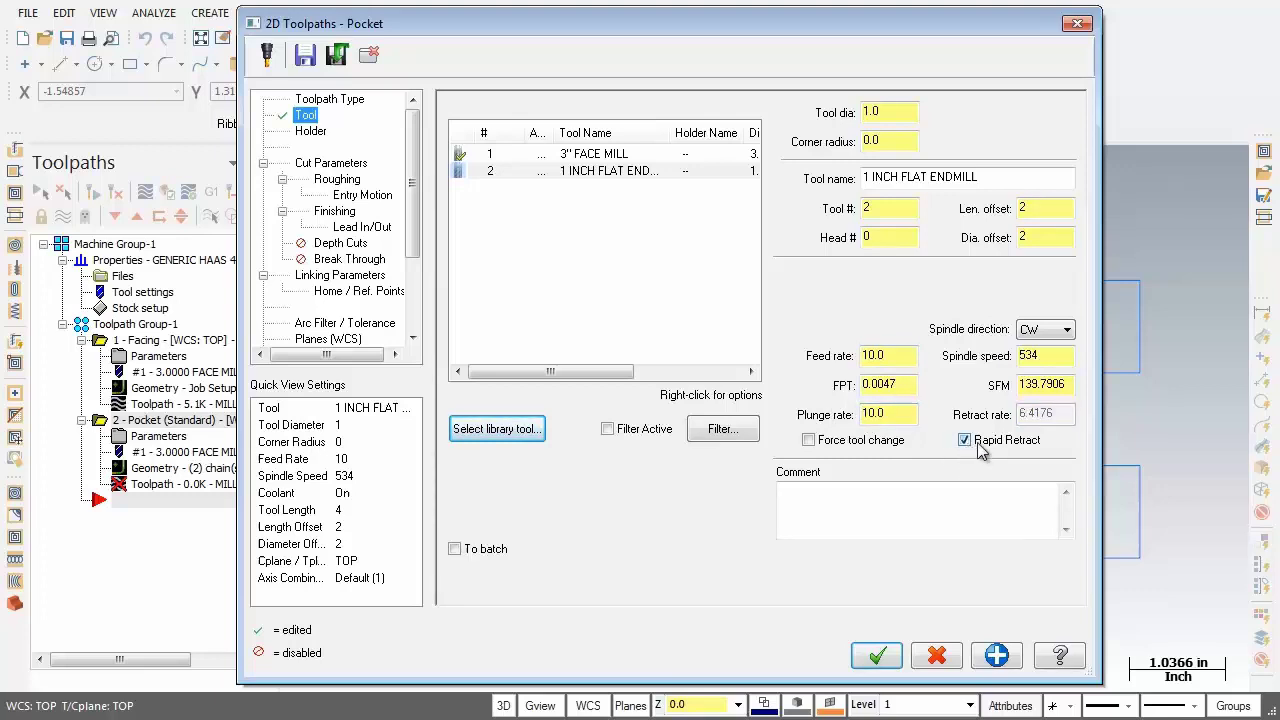
{"action": "left_click", "coordinate": [1050, 357]}
{"action": "type", "text": "1300"}
{"action": "key", "text": "Return"}
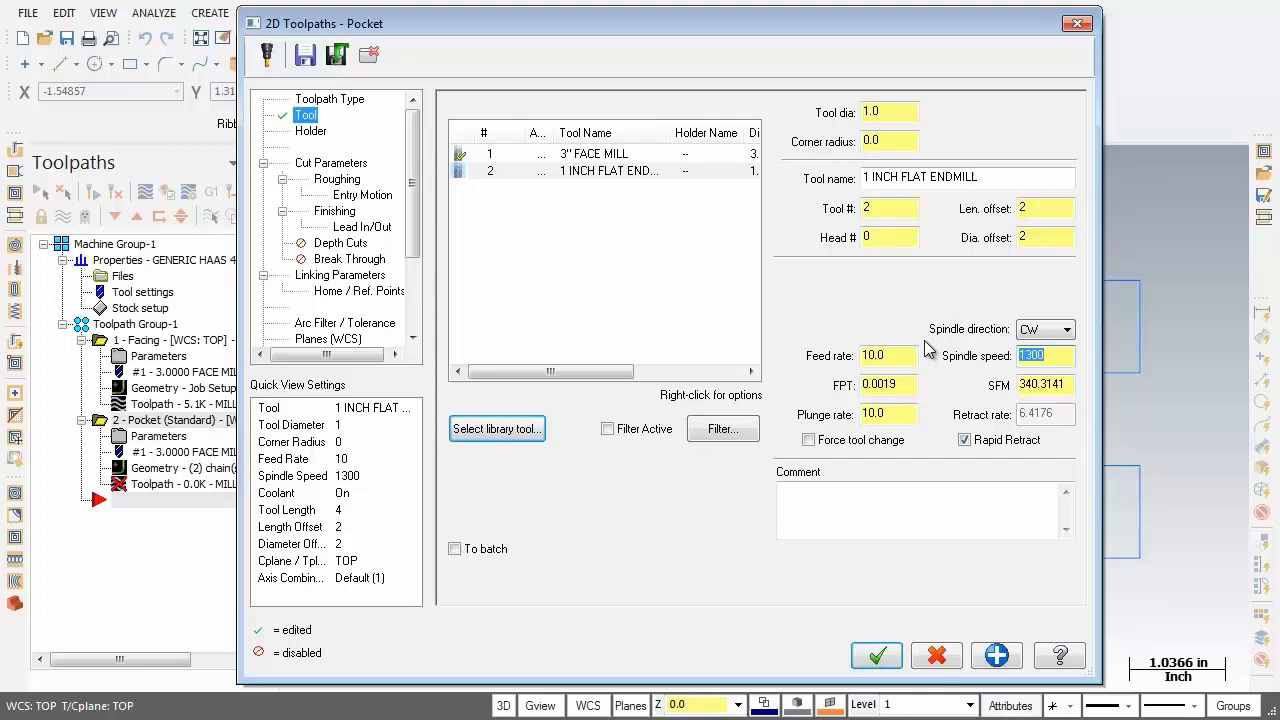
- Set stock to leave on walls and floors to 0.0 in the cut parameters
{"action": "left_click", "coordinate": [302, 166]}
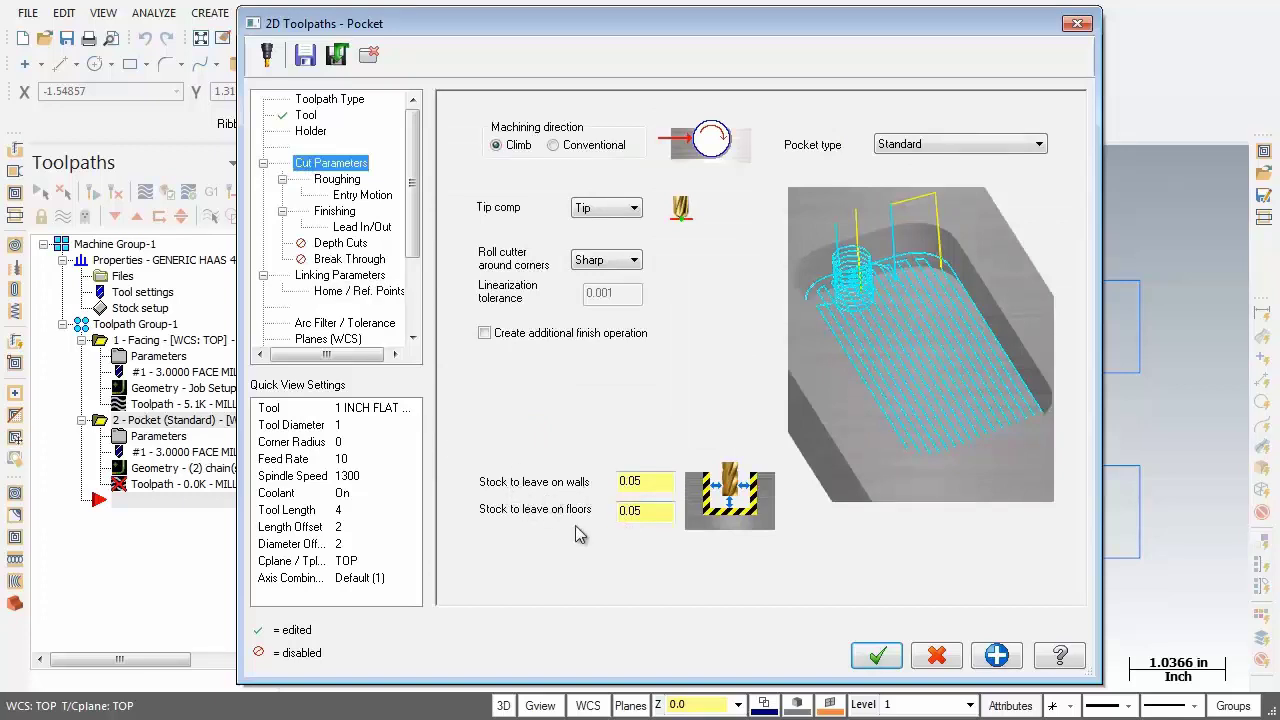
{"action": "double_click", "coordinate": [632, 481]}
{"action": "type", "text": "0.0"}
{"action": "key", "text": "Tab"}
{"action": "type", "text": "0.0"}
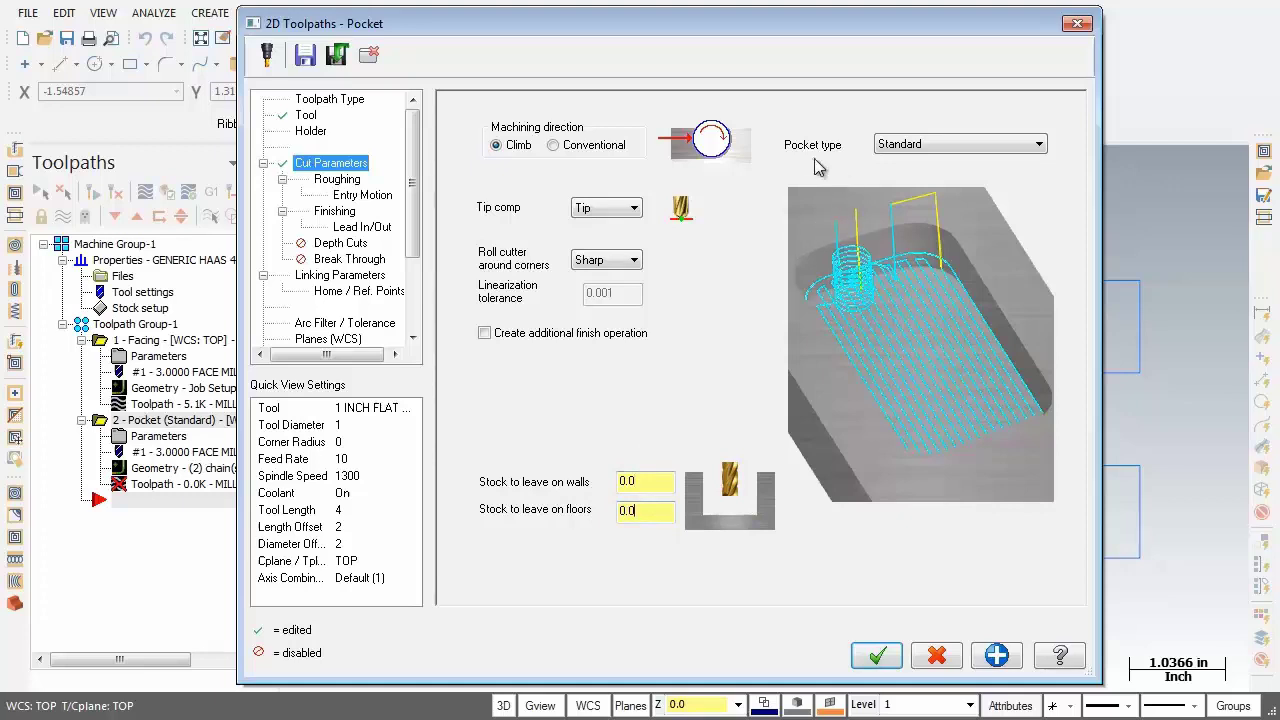
- Switch the pocket type to Facing and review the 50.0% overlap
{"action": "left_click", "coordinate": [998, 149]}
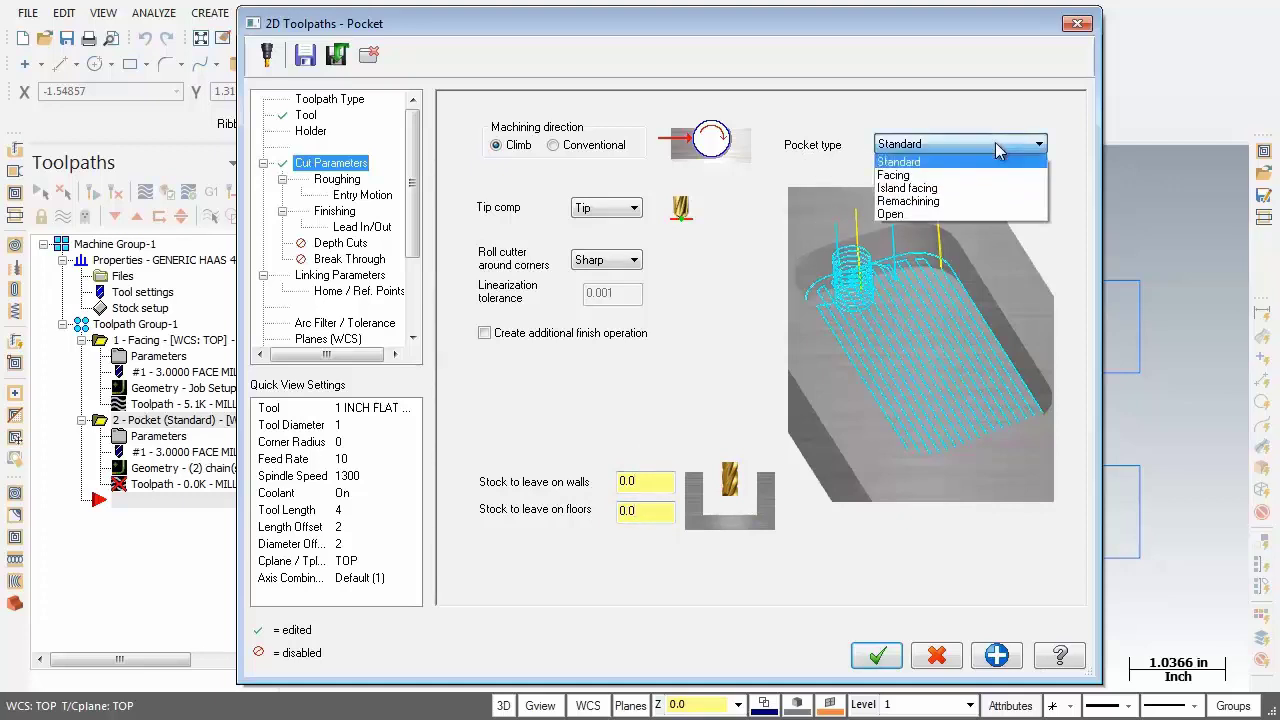
{"action": "left_click", "coordinate": [941, 179]}
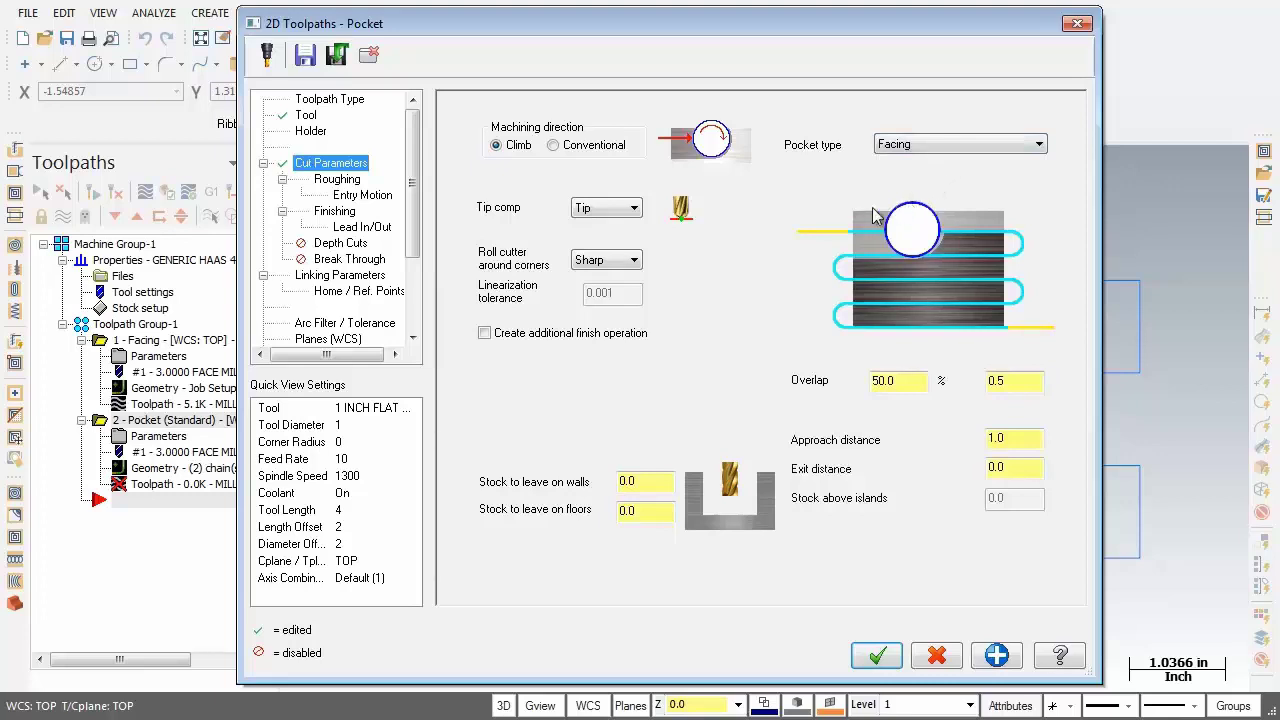
{"action": "left_click", "coordinate": [905, 382]}
{"action": "left_click_drag", "start_coordinate": [909, 385], "coordinate": [864, 352]}
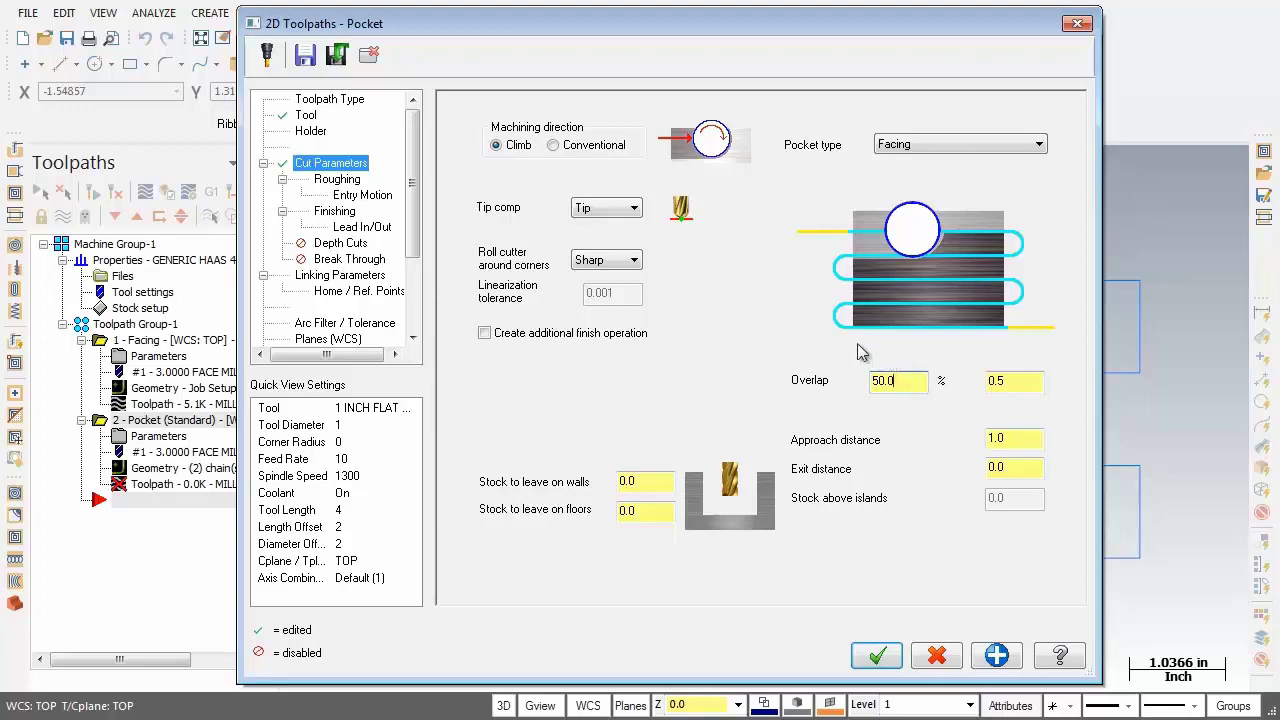
- Use Zigzag roughing at 75% stepover and display stock for constant overlap spiral
{"action": "left_click", "coordinate": [340, 181]}
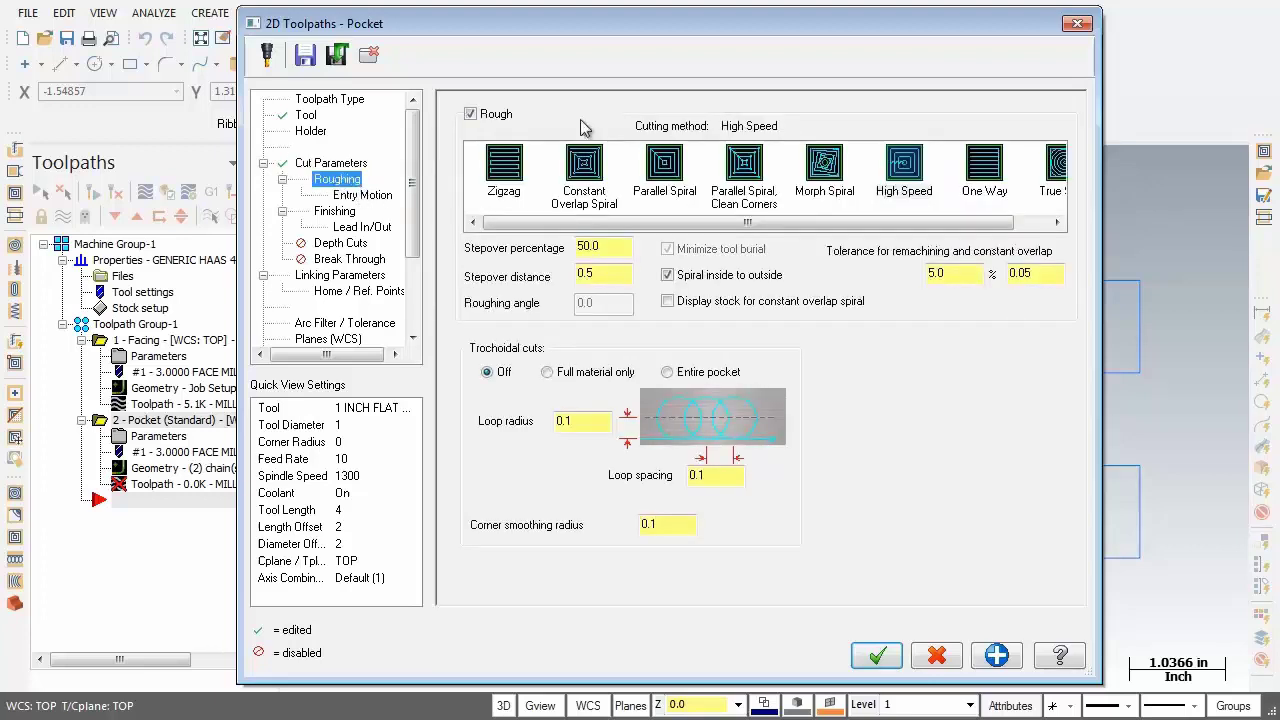
{"action": "left_click", "coordinate": [504, 170]}
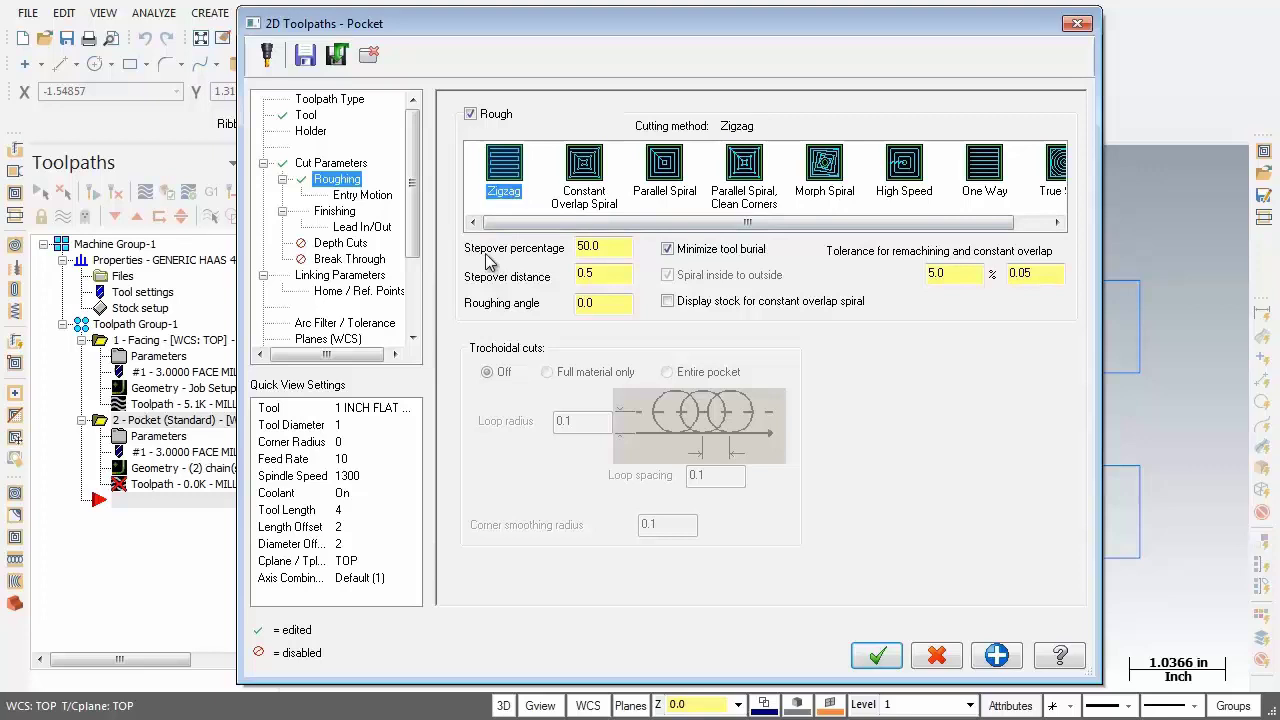
{"action": "key", "text": "Tab"}
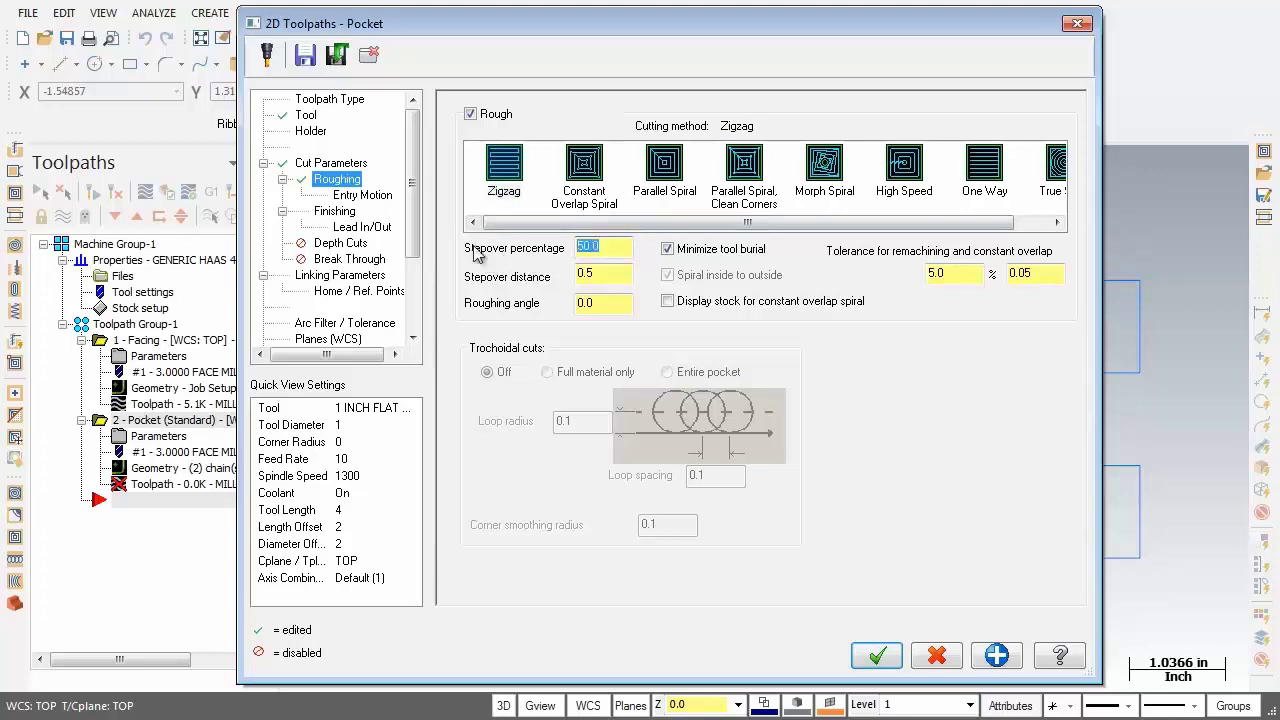
{"action": "type", "text": "75"}
{"action": "key", "text": "Return"}
{"action": "left_click", "coordinate": [603, 247]}
{"action": "left_click", "coordinate": [669, 302]}
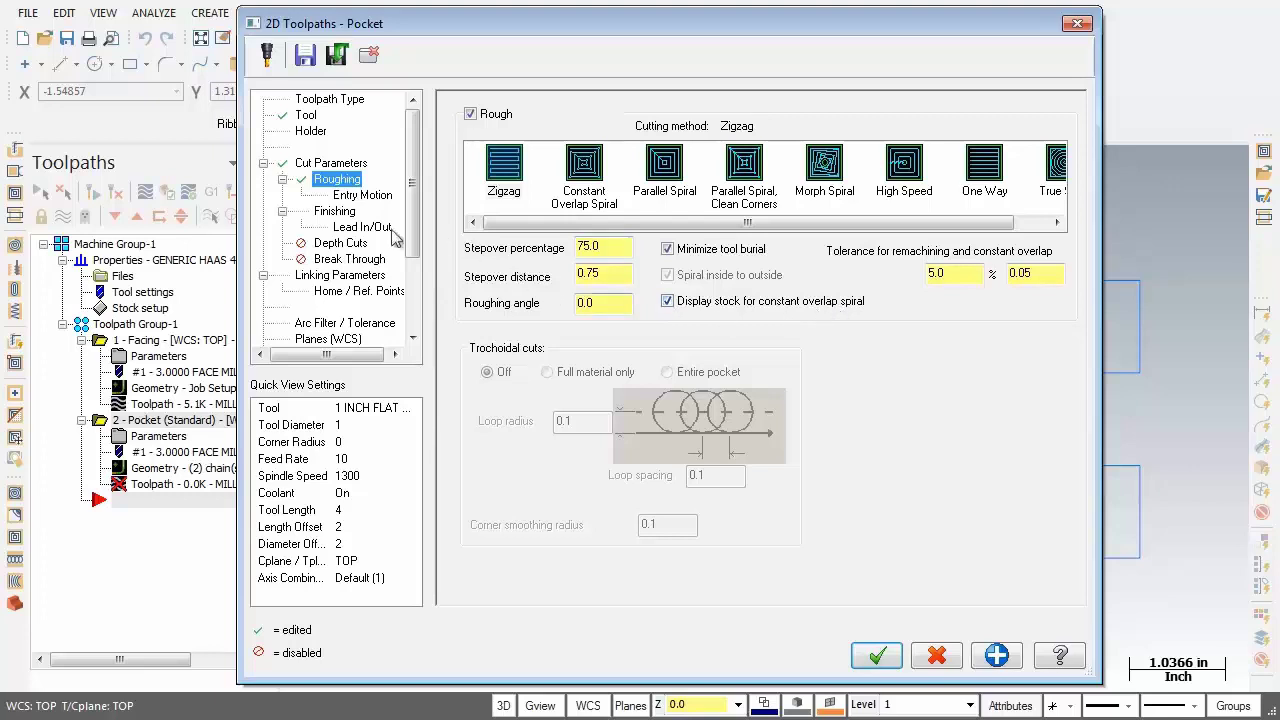
- Set one finish pass at 0.03 spacing, only at final depth, not after roughing all pockets
{"action": "left_click", "coordinate": [332, 213]}
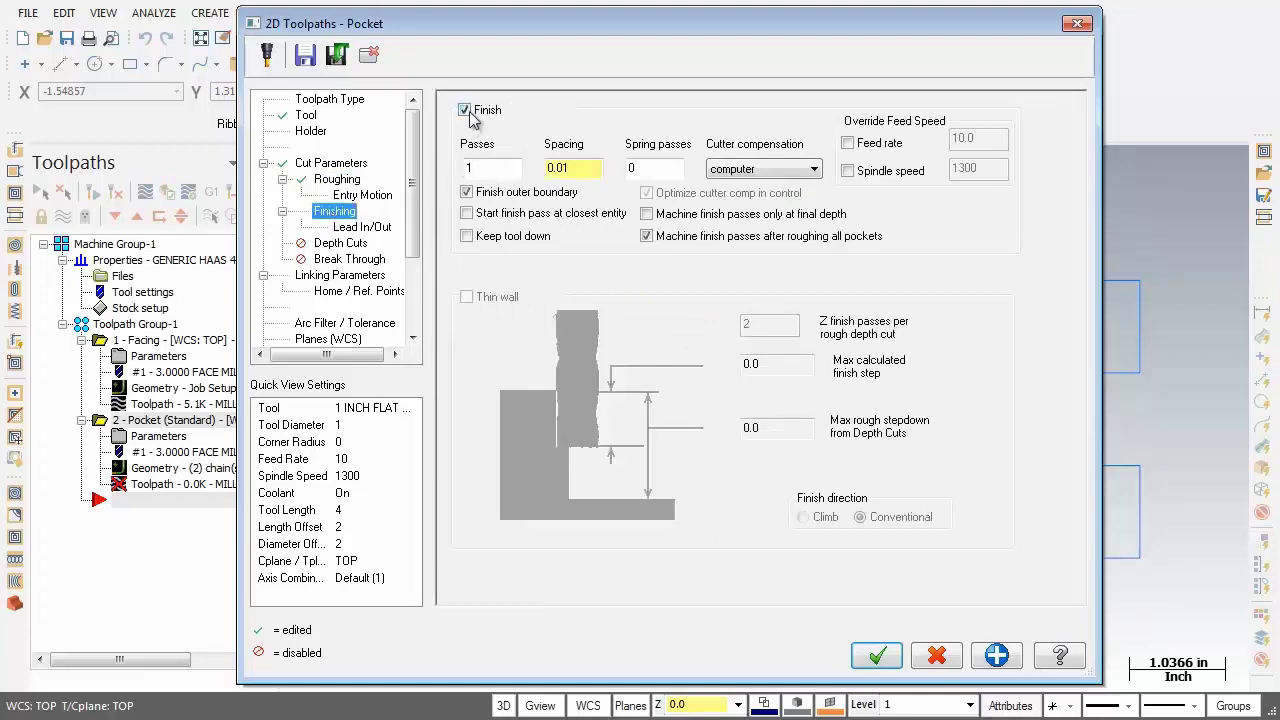
{"action": "double_click", "coordinate": [472, 168]}
{"action": "left_click", "coordinate": [576, 169]}
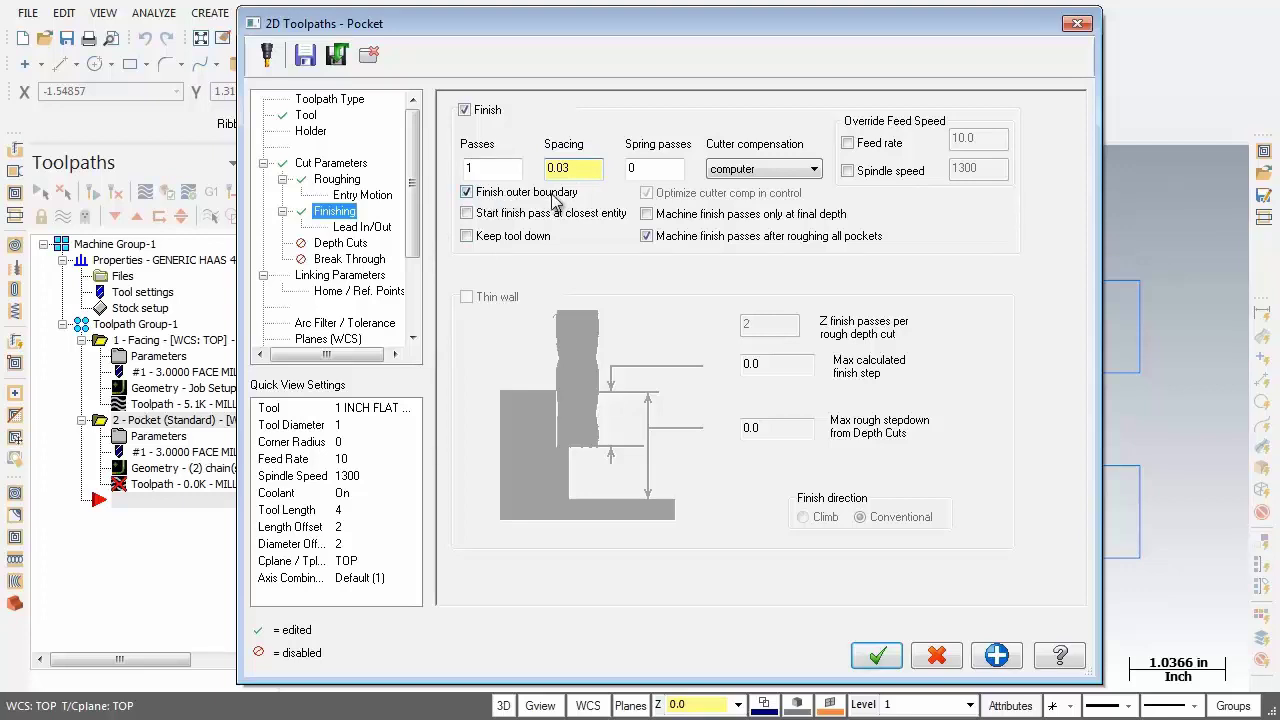
{"action": "left_click", "coordinate": [646, 214]}
{"action": "left_click", "coordinate": [647, 237]}
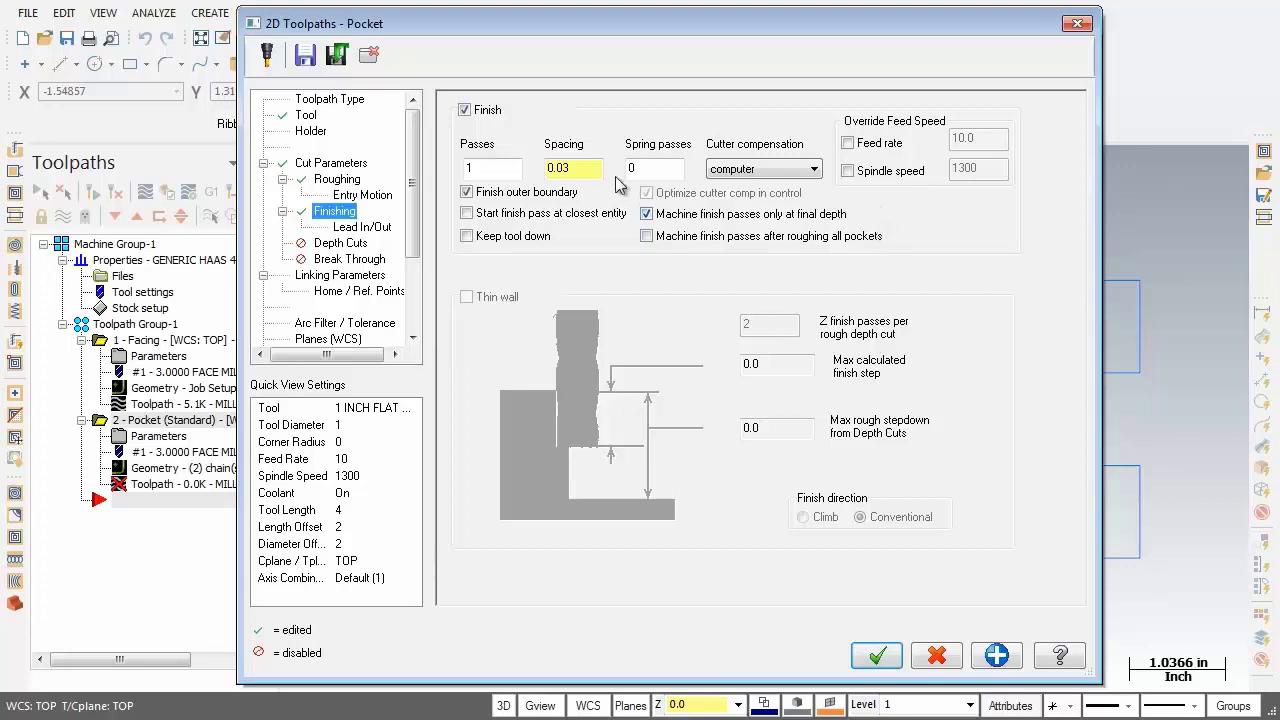
{"action": "left_click", "coordinate": [361, 229]}
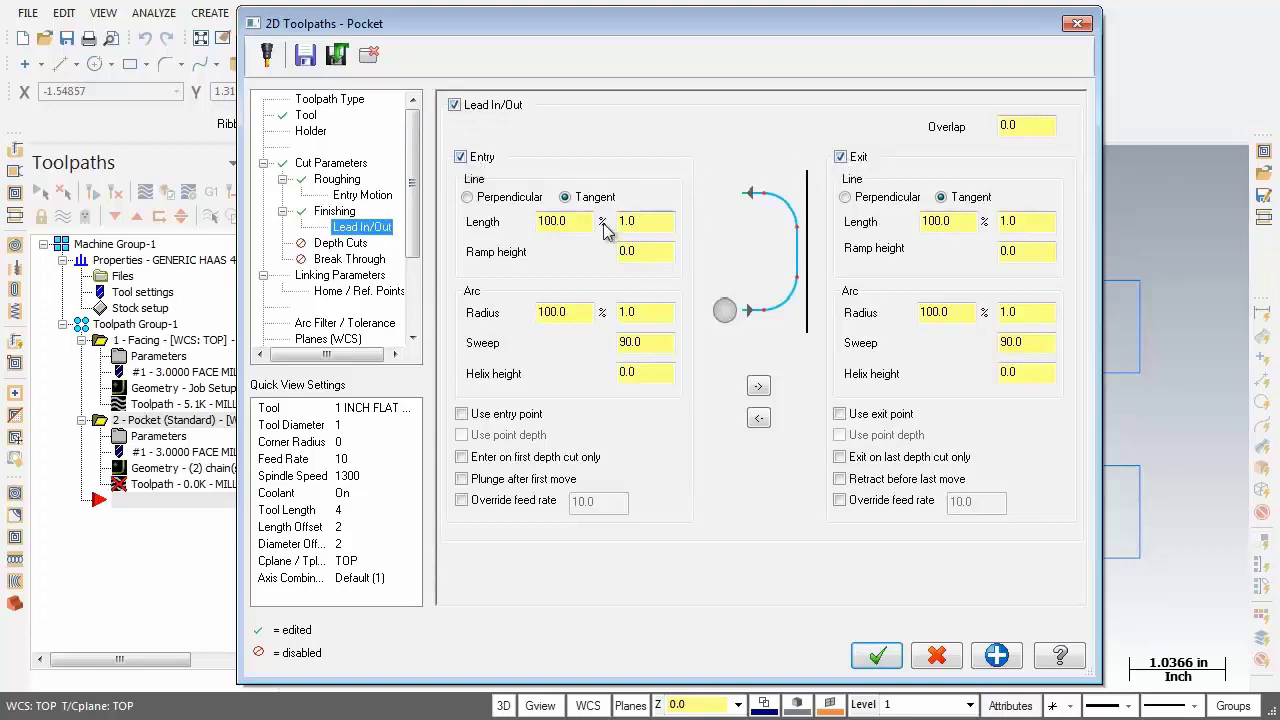
- Set entry line length and arc radius to 75% and copy them to the exit
{"action": "left_click_drag", "start_coordinate": [588, 221], "coordinate": [484, 219]}
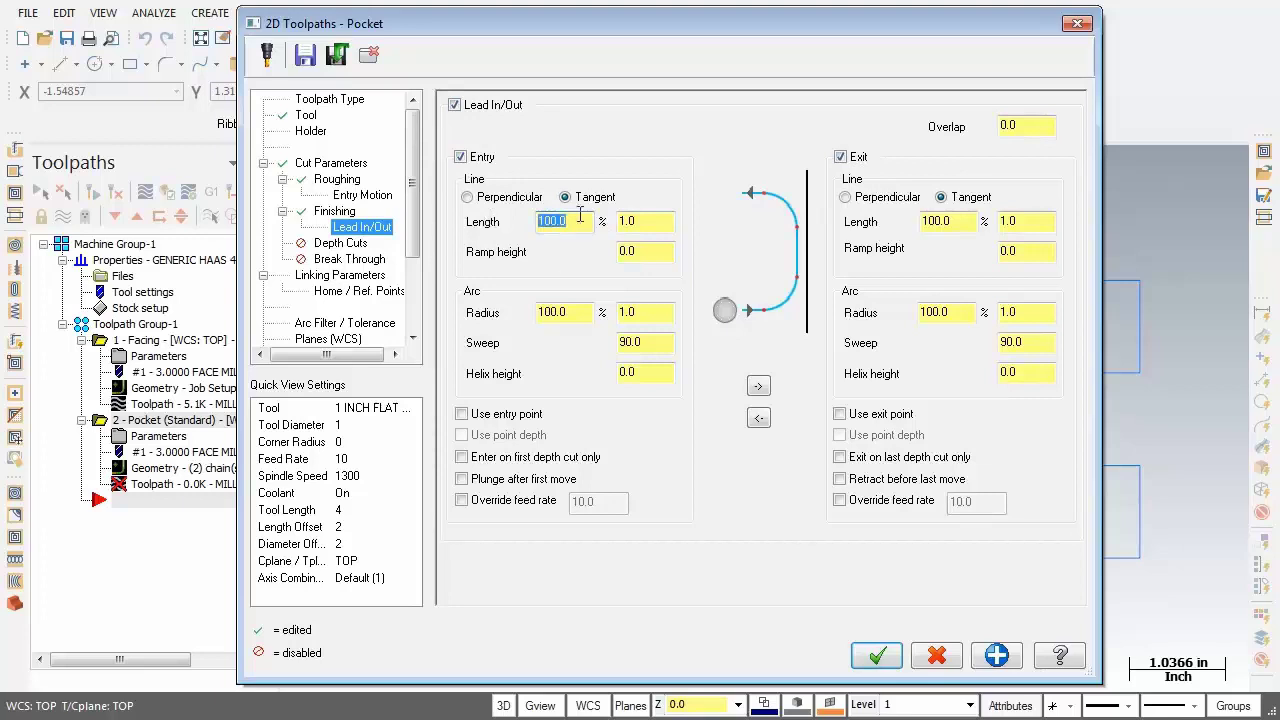
{"action": "type", "text": "75"}
{"action": "key", "text": "Return"}
{"action": "left_click_drag", "start_coordinate": [592, 313], "coordinate": [509, 310]}
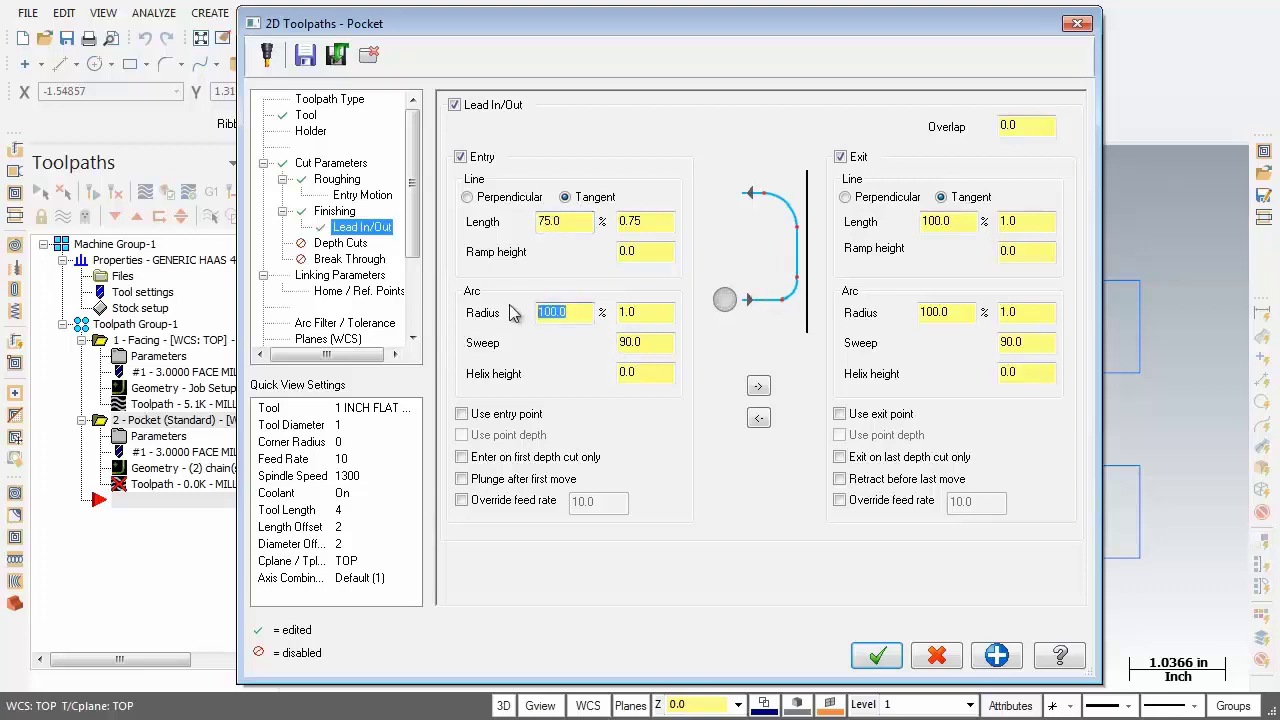
{"action": "type", "text": "75"}
{"action": "key", "text": "Return"}
{"action": "left_click", "coordinate": [571, 315]}
{"action": "left_click", "coordinate": [758, 387]}
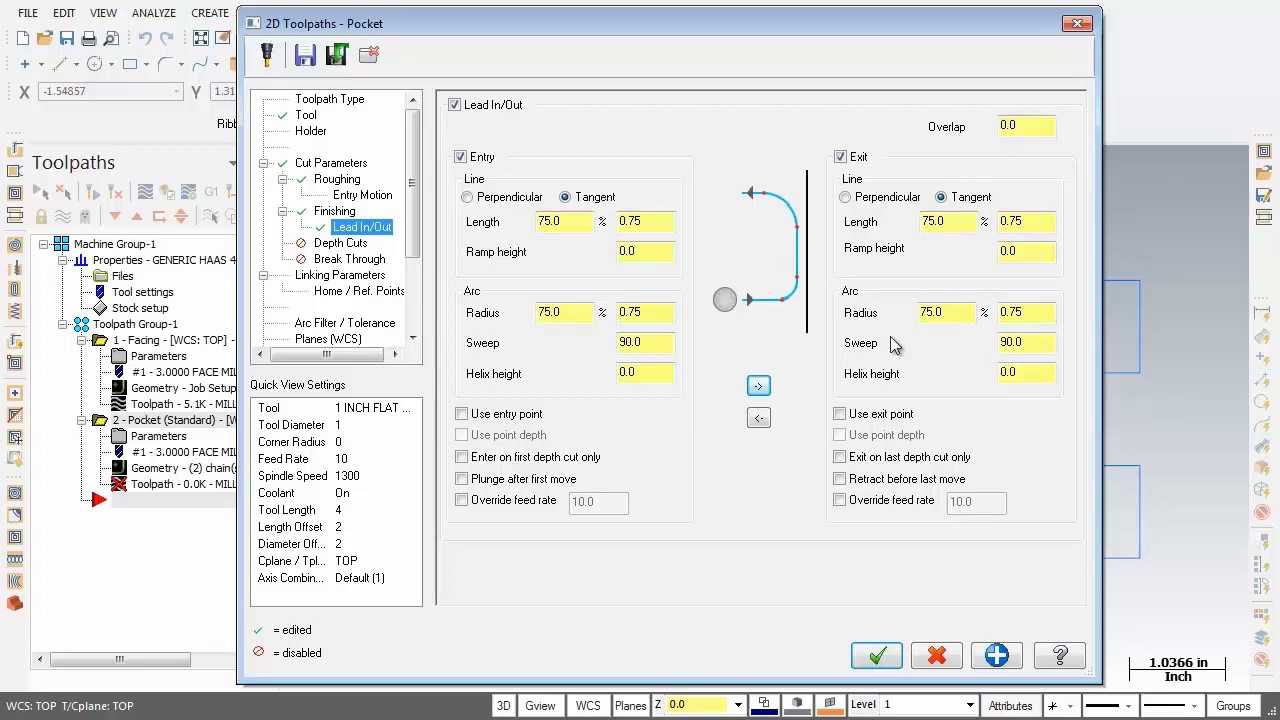
- Use the 2.0 clearance only at the start and end of the operation
{"action": "left_click", "coordinate": [345, 276]}
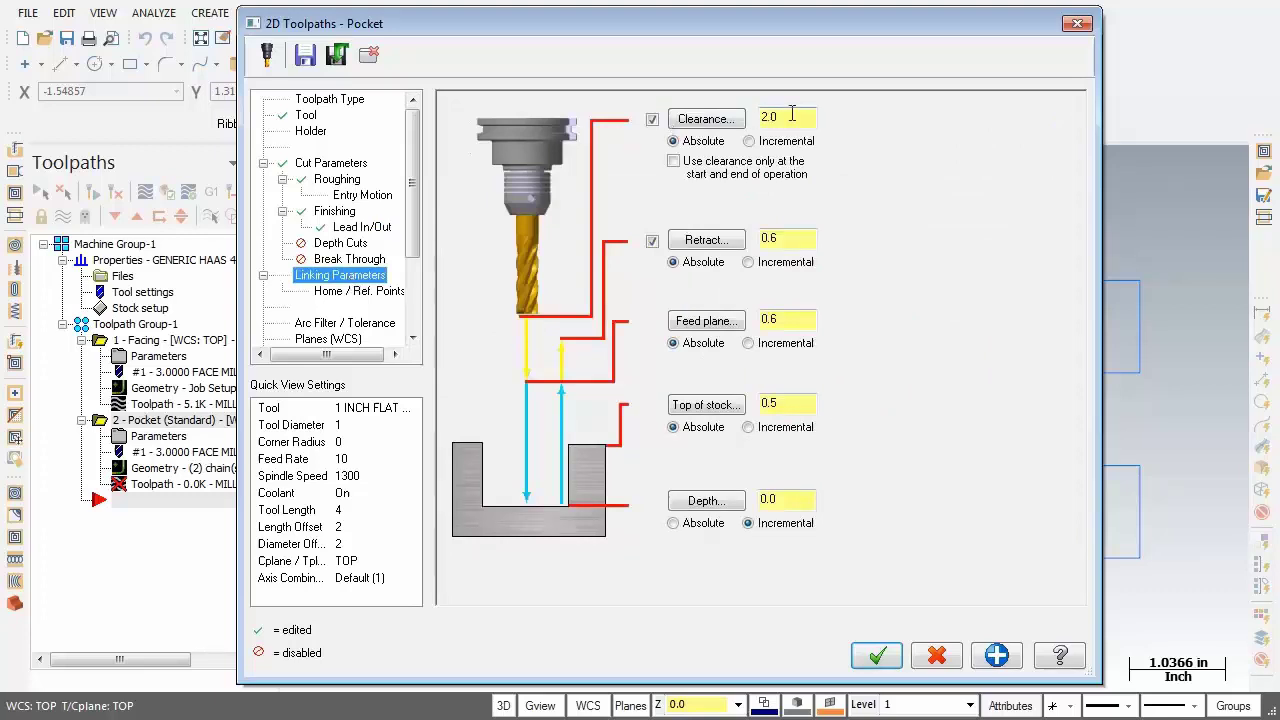
{"action": "left_click_drag", "start_coordinate": [806, 117], "coordinate": [730, 112]}
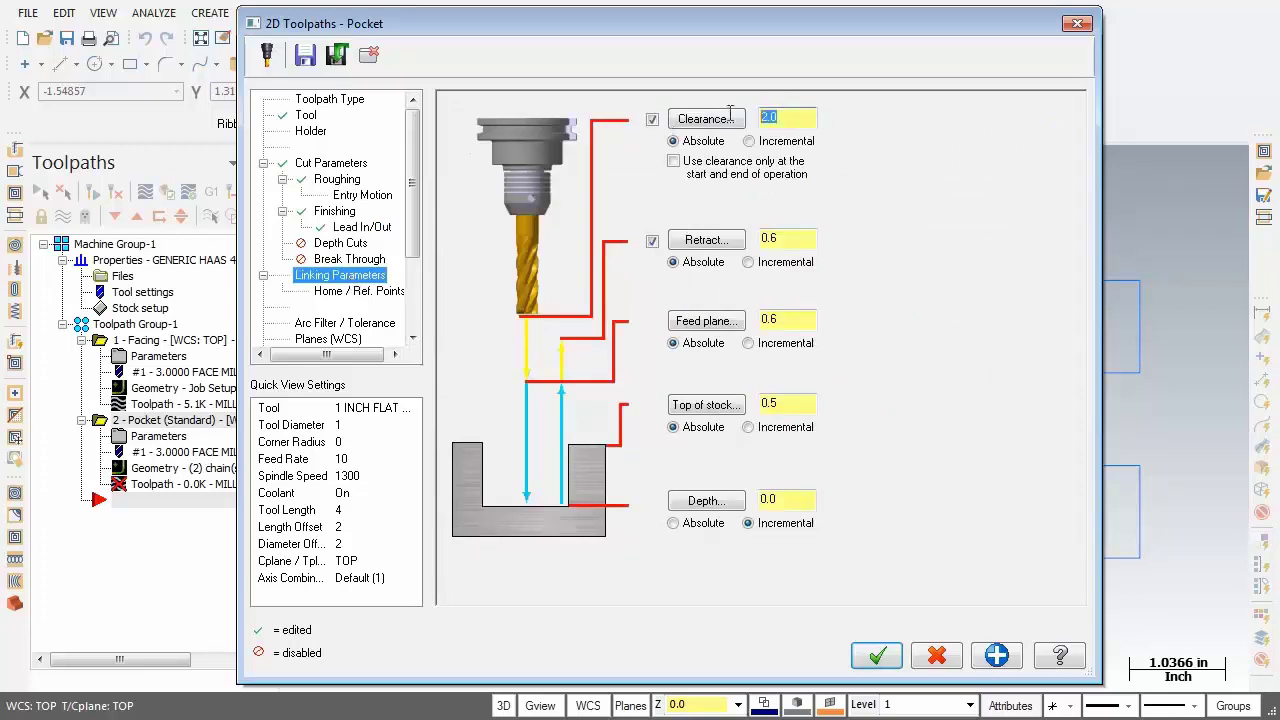
{"action": "left_click", "coordinate": [674, 161]}
{"action": "key", "text": "Tab"}
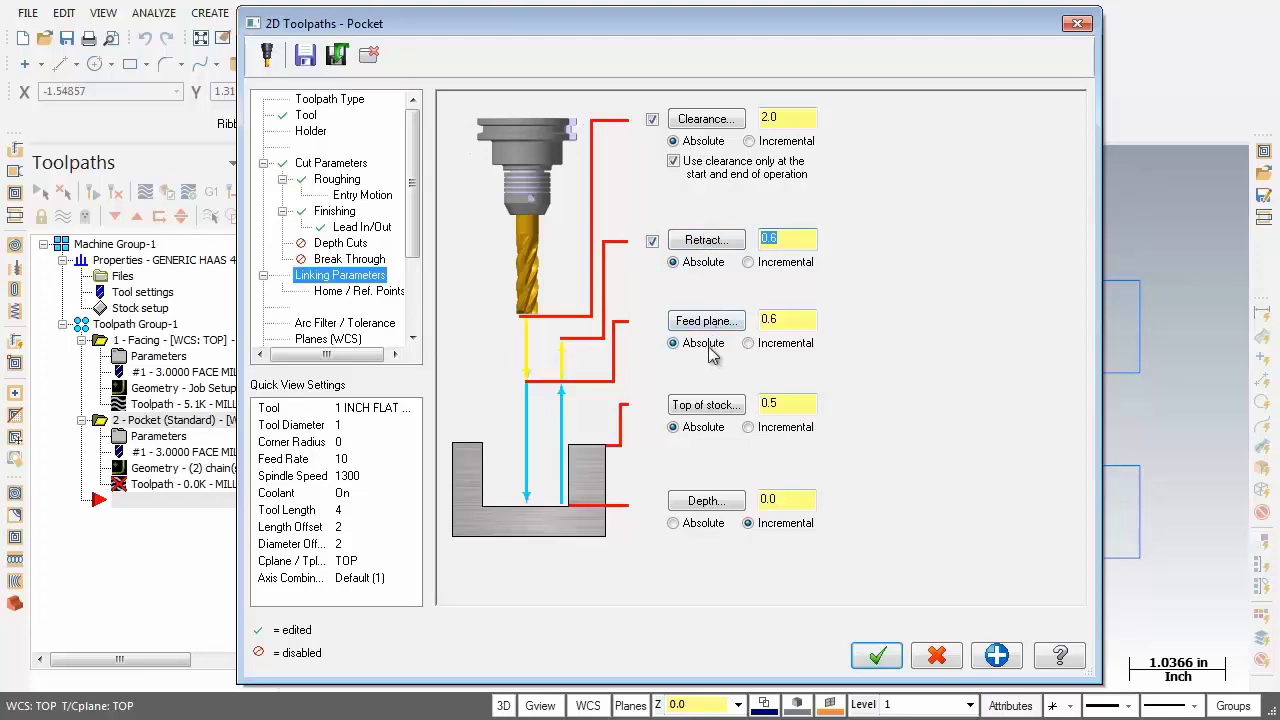
{"action": "double_click", "coordinate": [794, 320]}
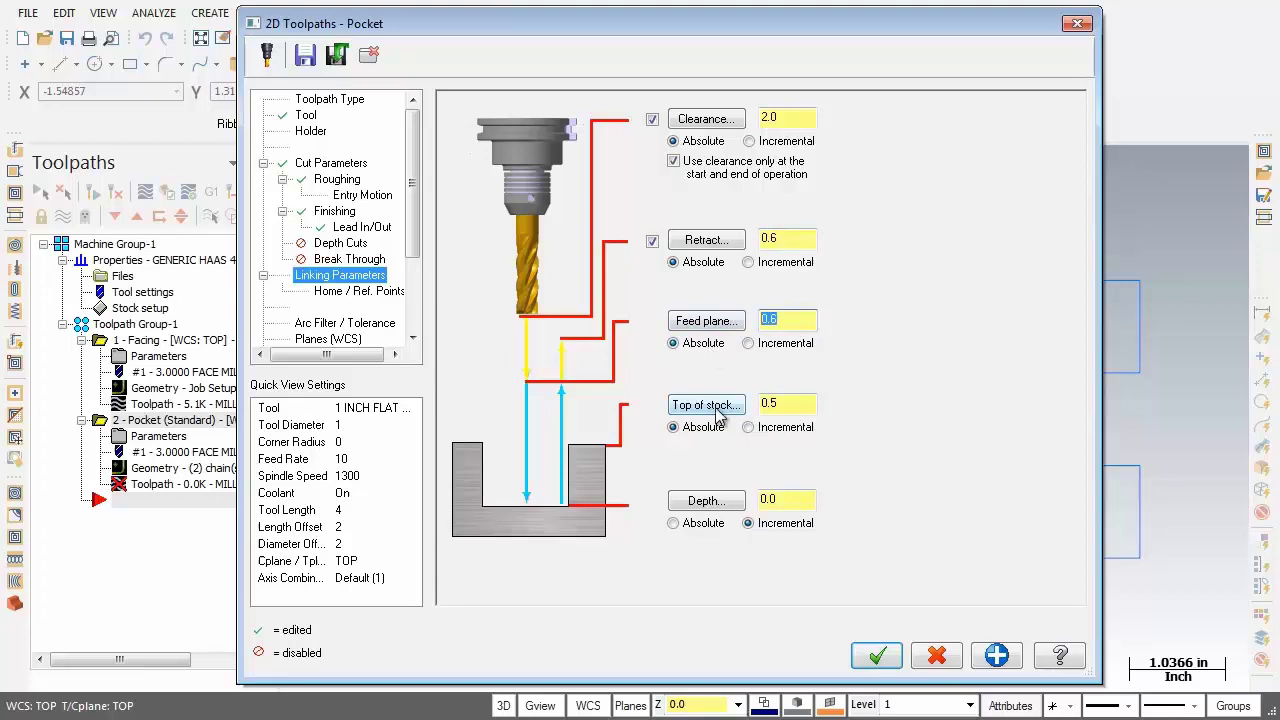
- Set top of stock to 0.45 and an absolute depth of 0.325
{"action": "double_click", "coordinate": [794, 404]}
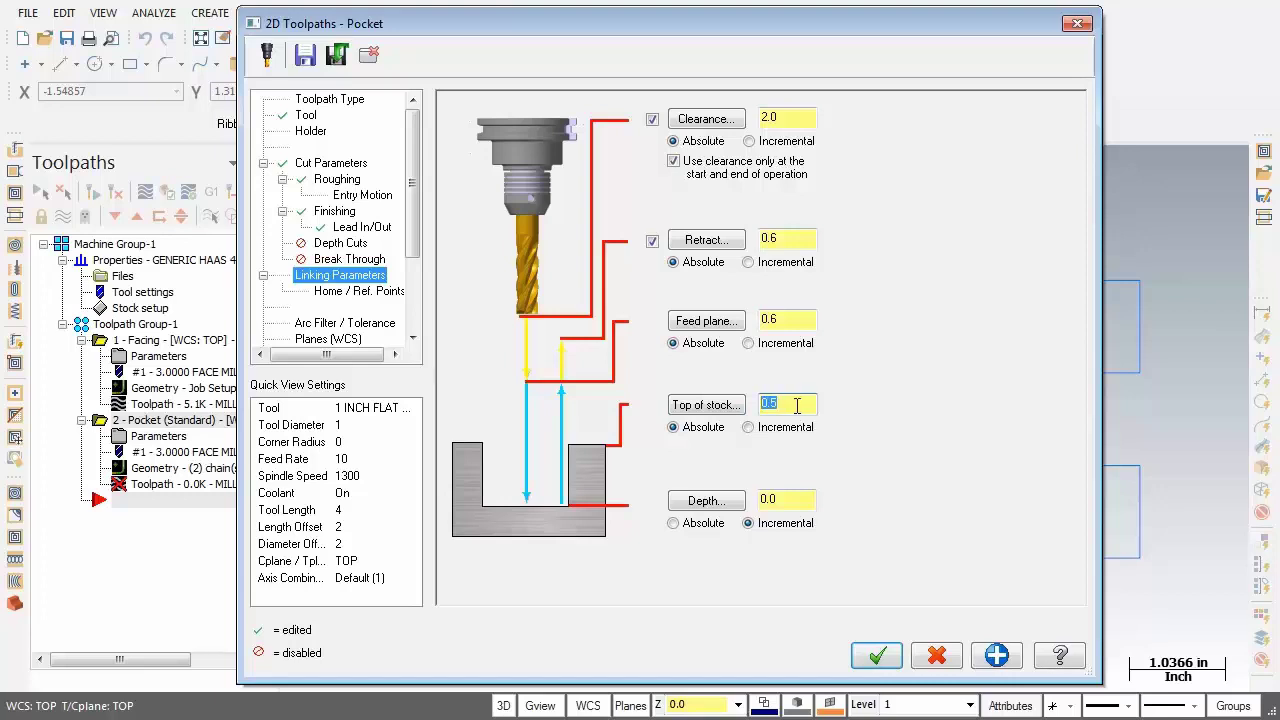
{"action": "type", "text": "0"}
{"action": "left_click", "coordinate": [673, 524]}
{"action": "key", "text": "shift+Tab"}
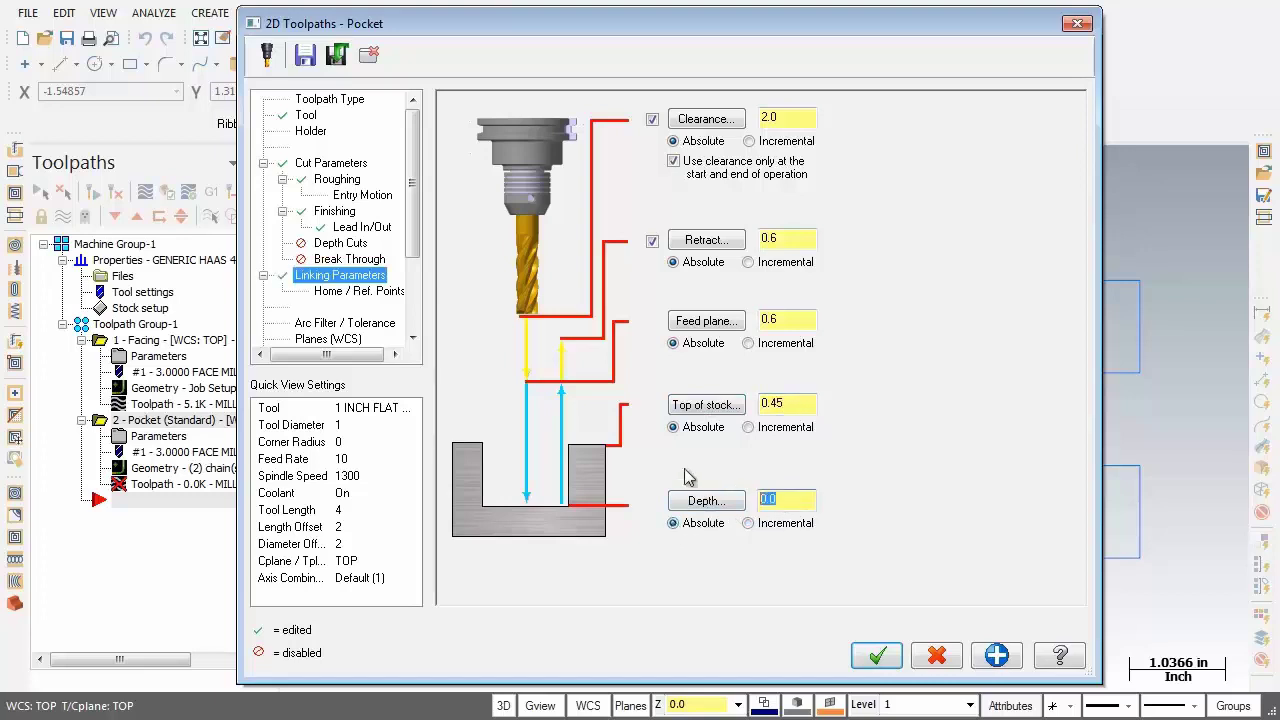
{"action": "type", "text": "0"}
{"action": "key", "text": "shift+Home"}
{"action": "left_click", "coordinate": [795, 498]}
{"action": "left_click_drag", "start_coordinate": [414, 237], "coordinate": [415, 300]}
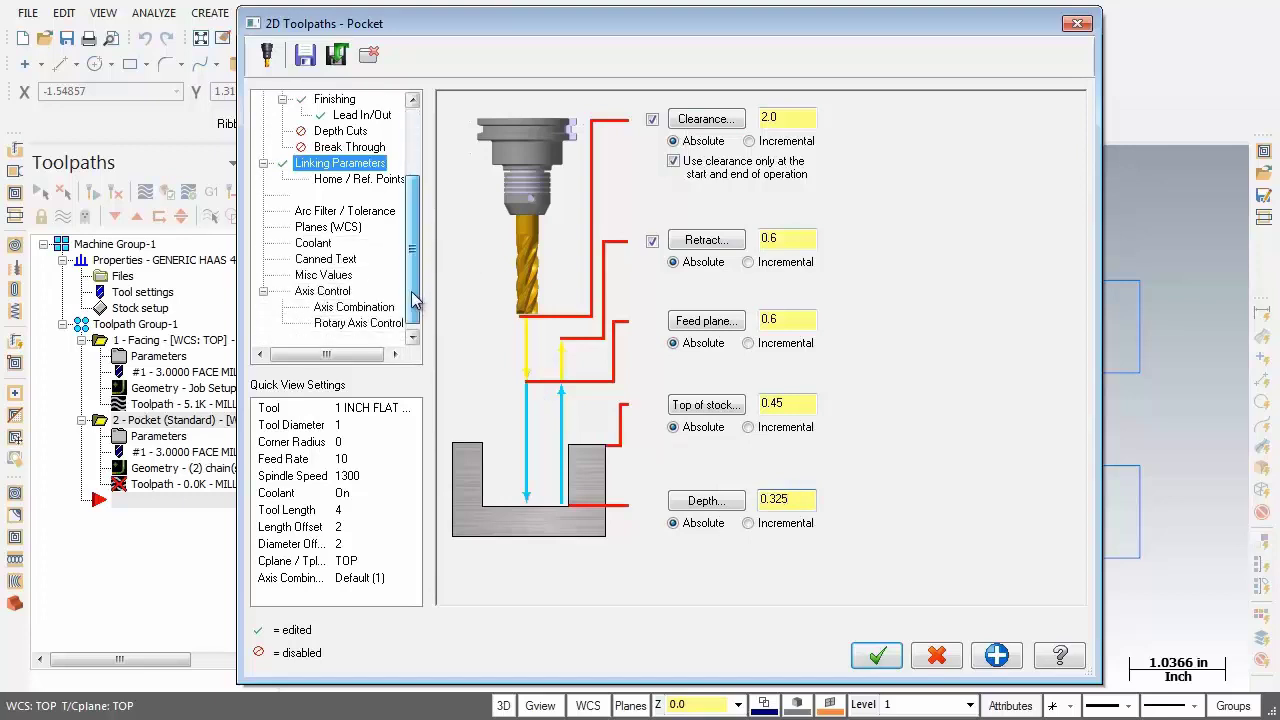
- Turn flood coolant on and accept to generate the Facing pocket toolpath
{"action": "left_click", "coordinate": [318, 245]}
{"action": "left_click", "coordinate": [760, 214]}
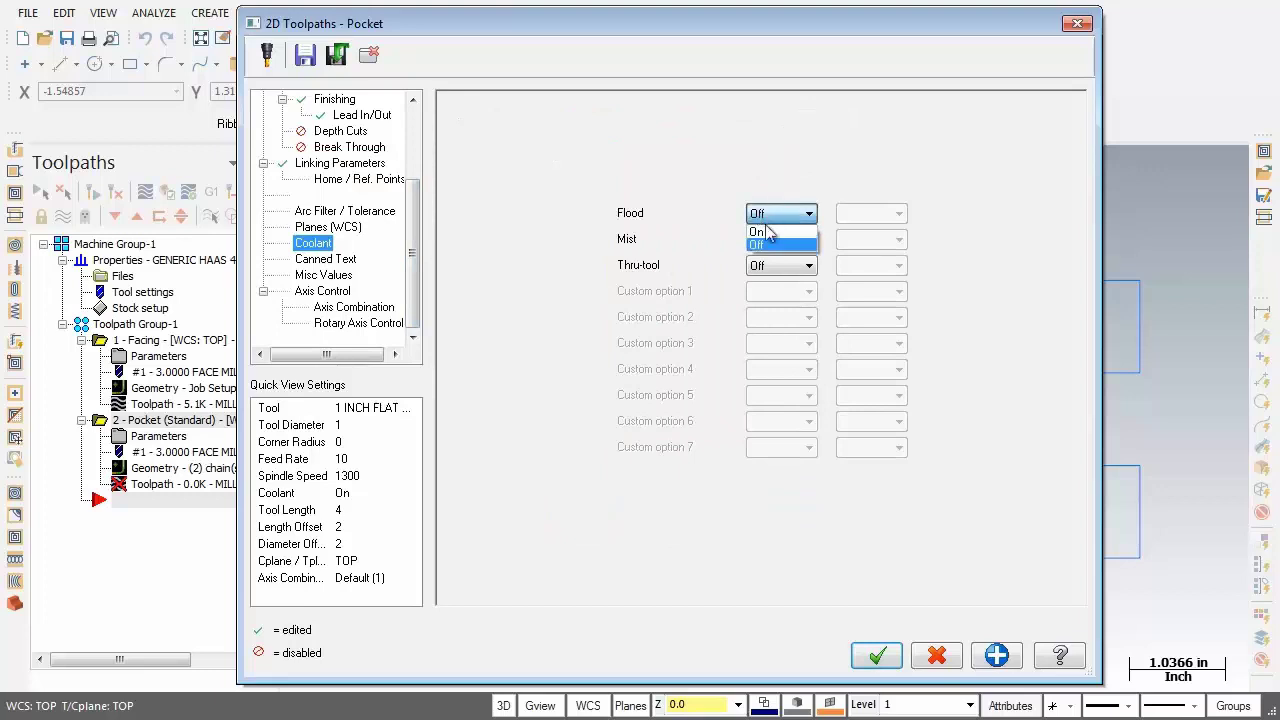
{"action": "left_click", "coordinate": [770, 232]}
{"action": "left_click_drag", "start_coordinate": [415, 290], "coordinate": [413, 220]}
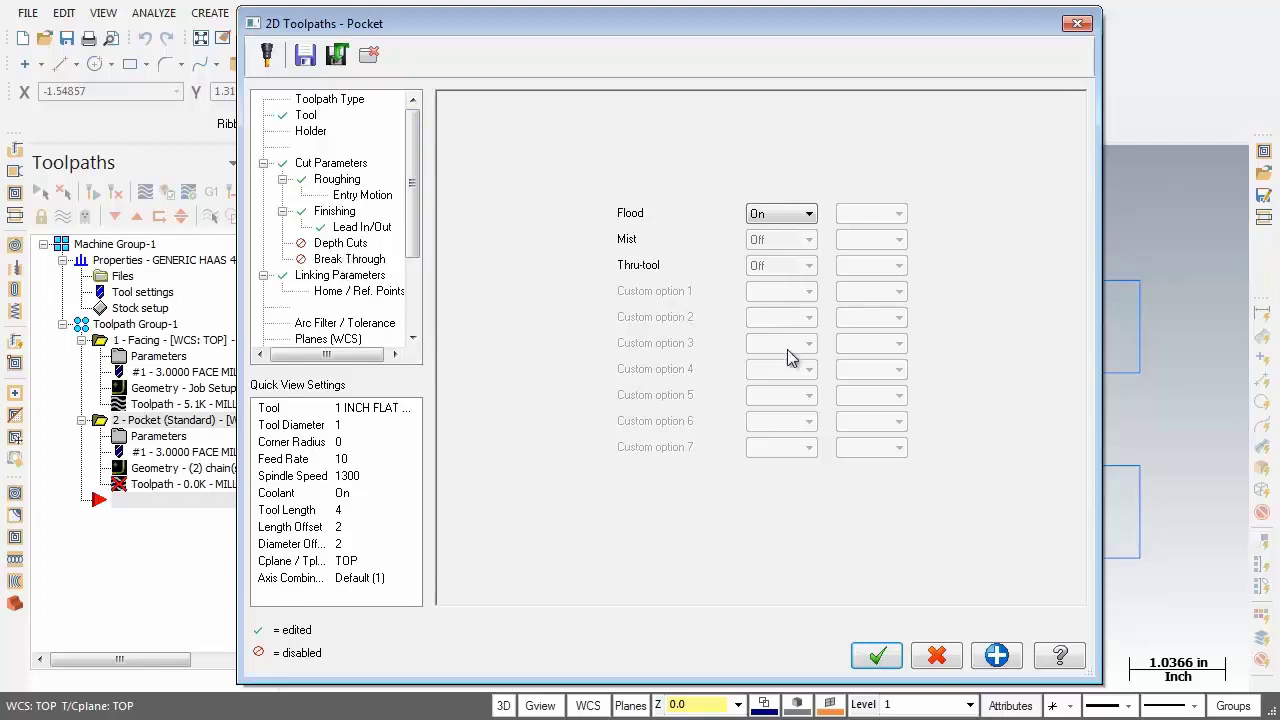
{"action": "left_click", "coordinate": [877, 657]}
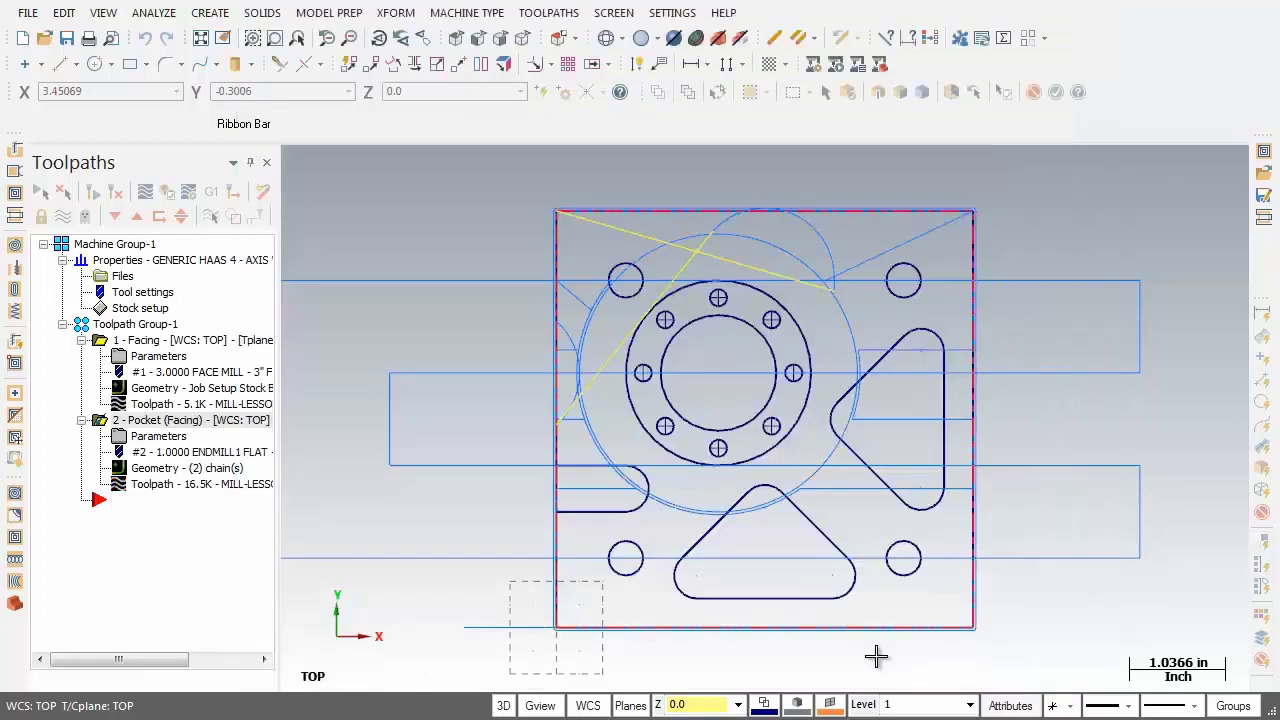